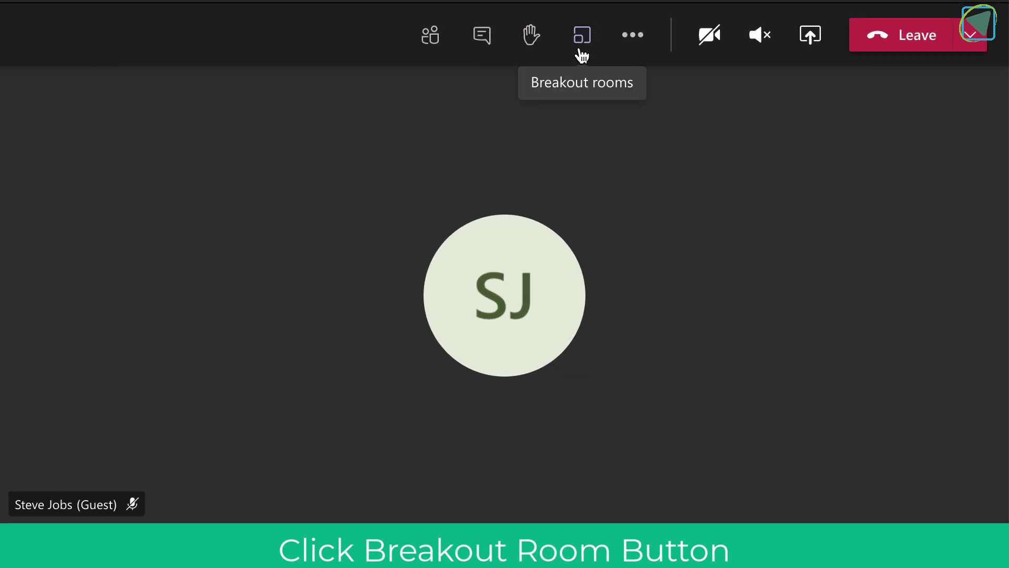
Step: Set up 2 breakout rooms with participants assigned Automatically and create them
left_click(583, 46)
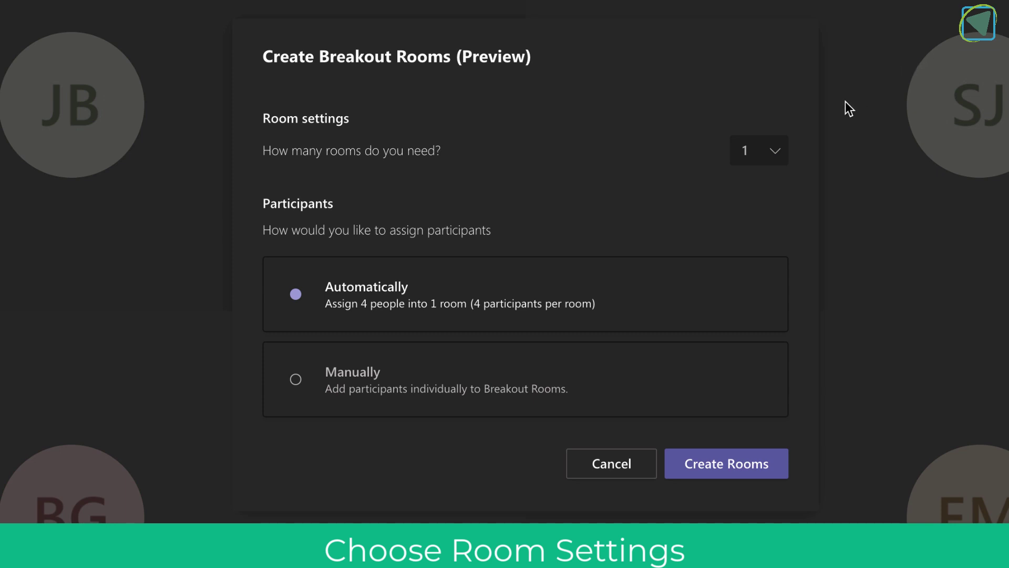
left_click(777, 153)
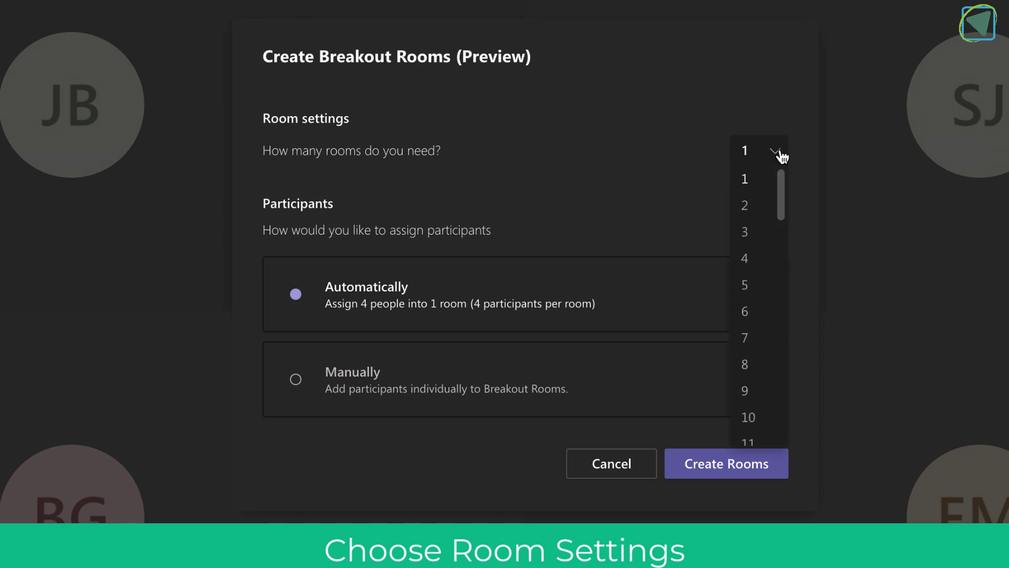
left_click(745, 204)
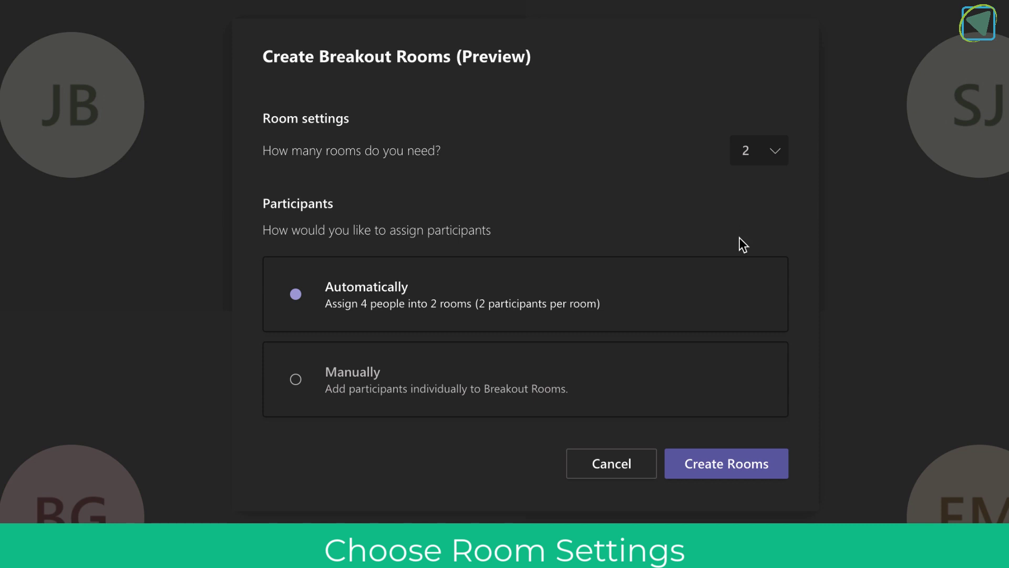
left_click(740, 464)
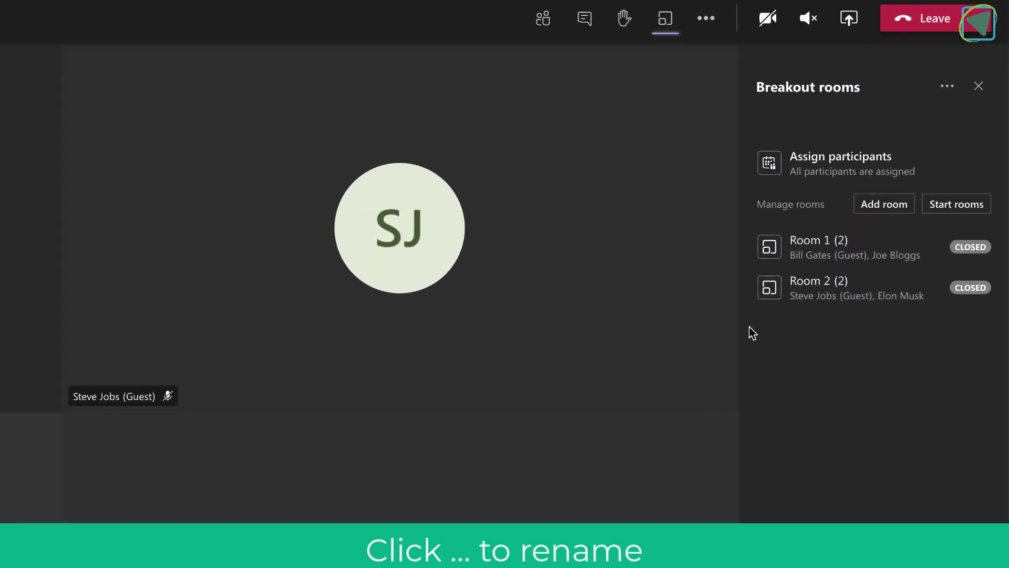
Step: Rename Room 1 to 'Group 1'
mouse_move(858, 263)
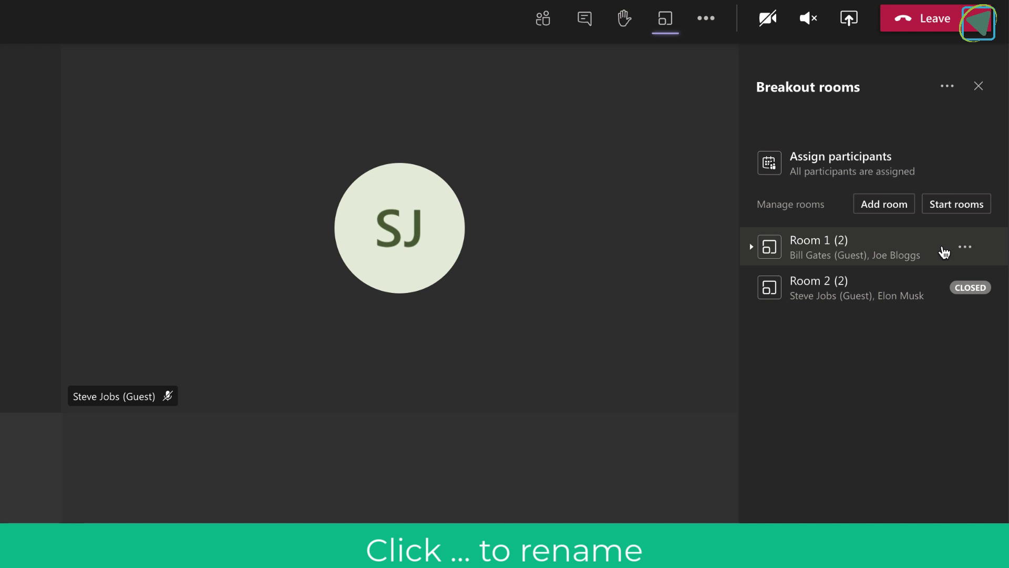
left_click(966, 247)
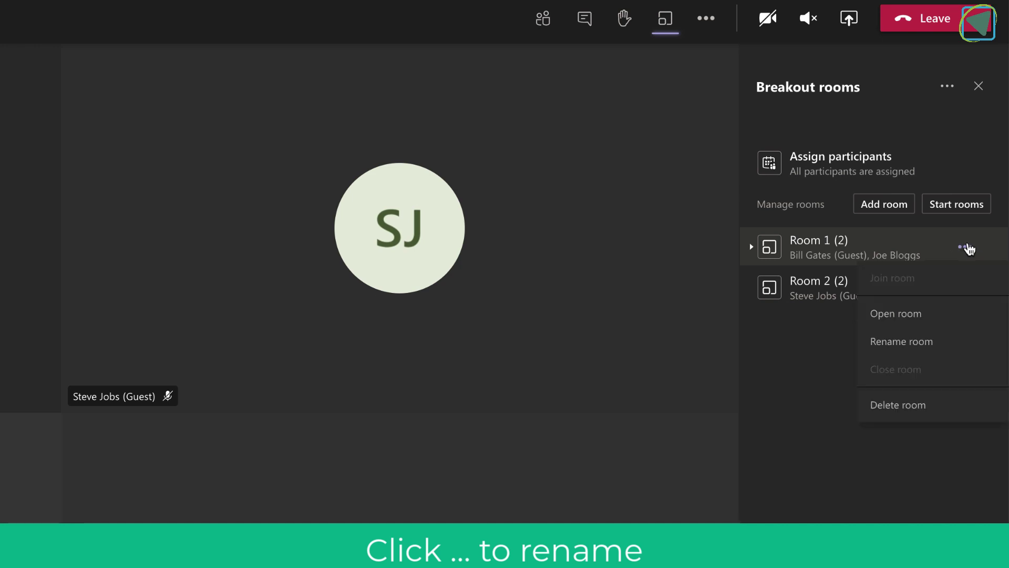
left_click(949, 342)
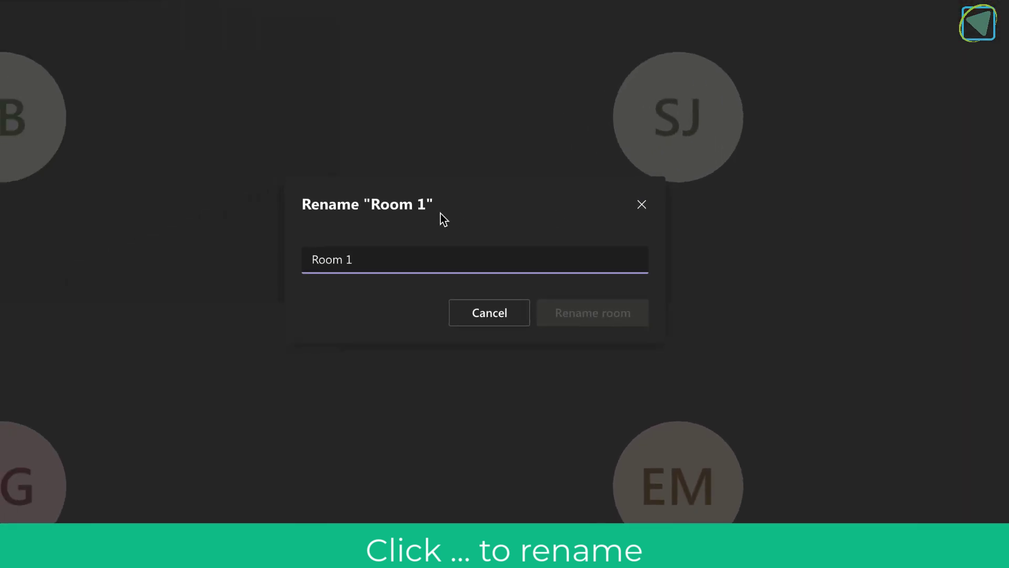
double_click(327, 259)
key("BackSpace")
type("Group")
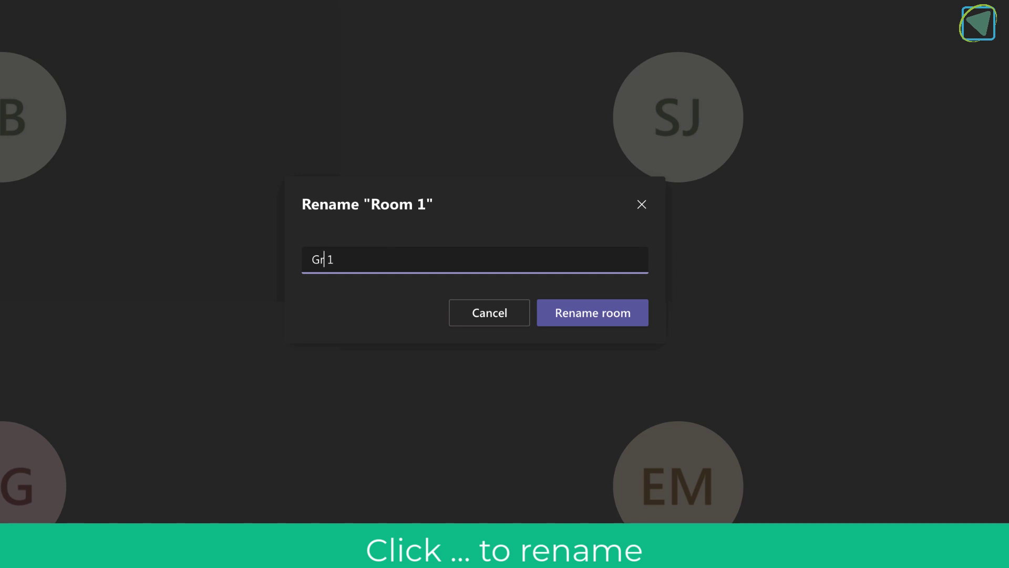
left_click_drag(402, 259, 245, 250)
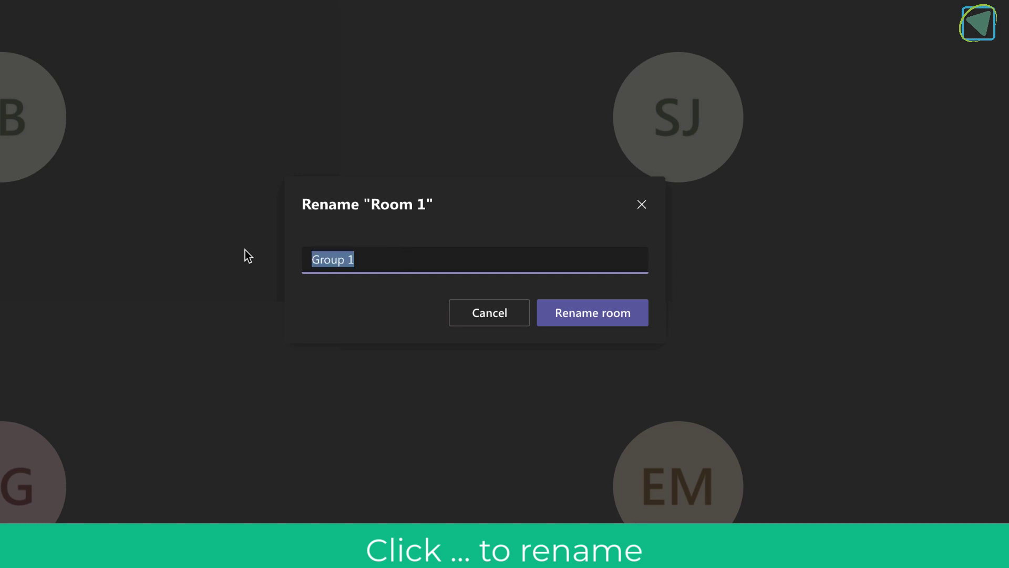
left_click(613, 314)
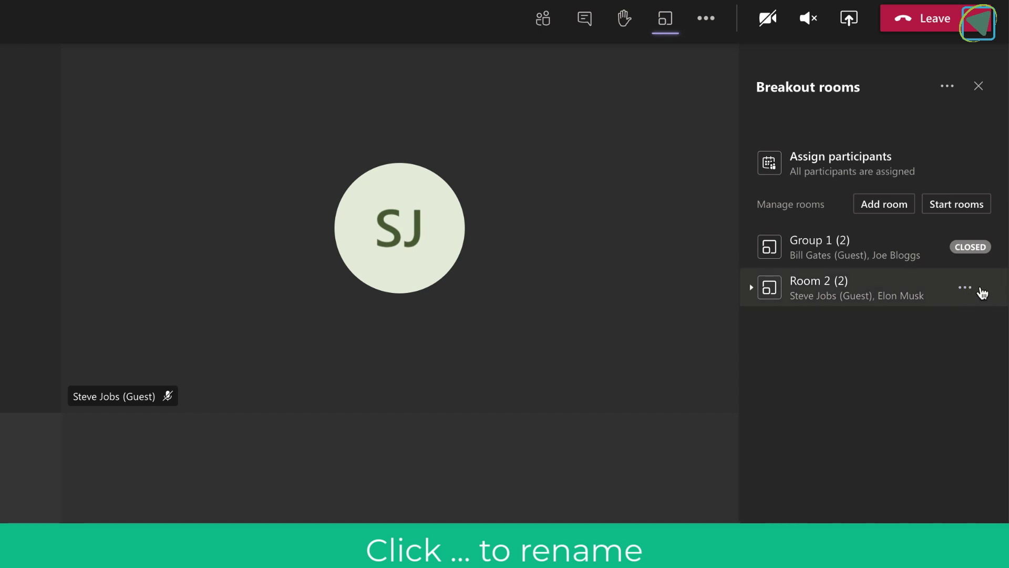
Step: Rename Room 2 to 'Group 2'
left_click(963, 288)
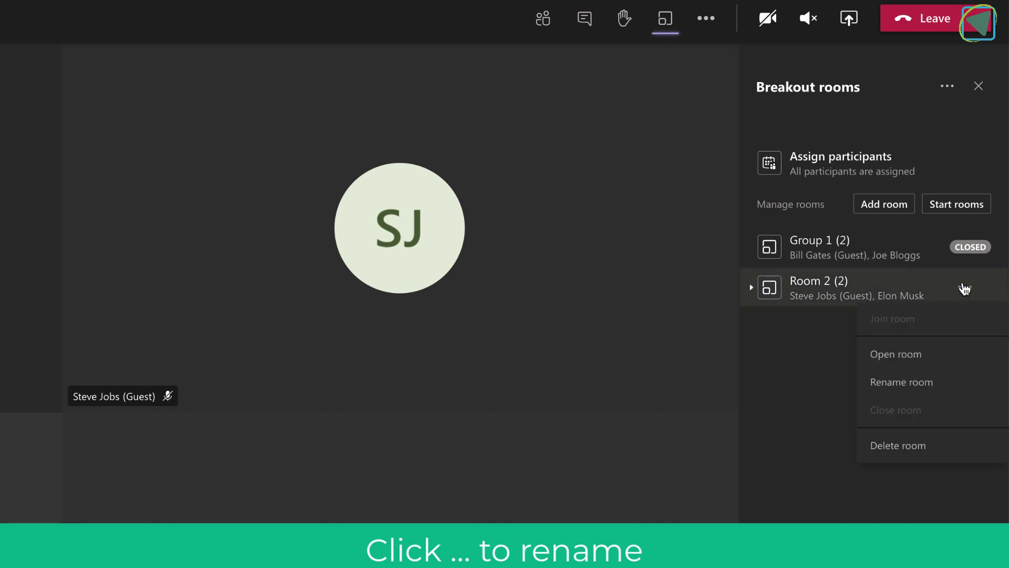
left_click(917, 388)
key("ctrl+a")
type("Group 1")
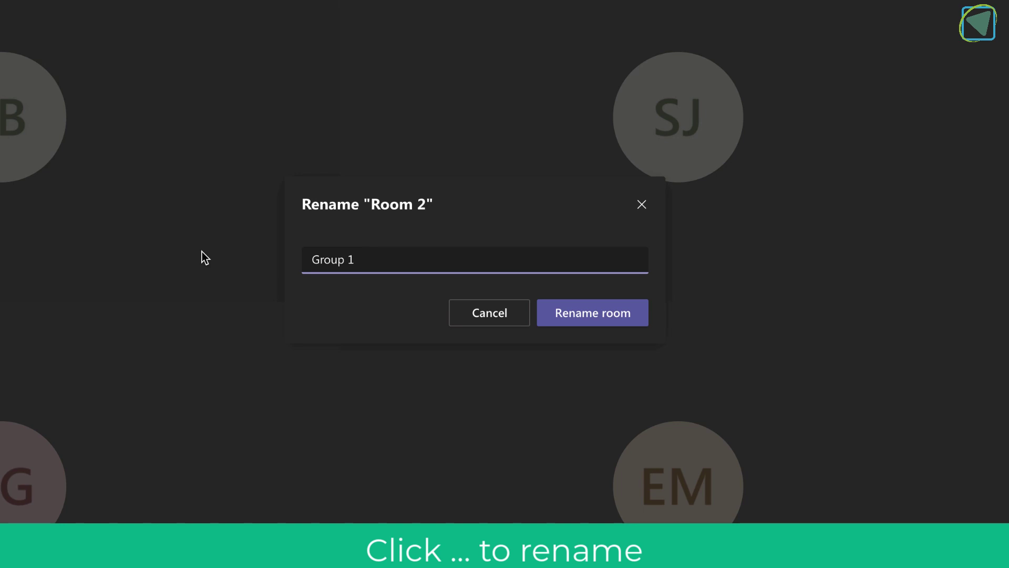
key("BackSpace")
type("2")
left_click(613, 313)
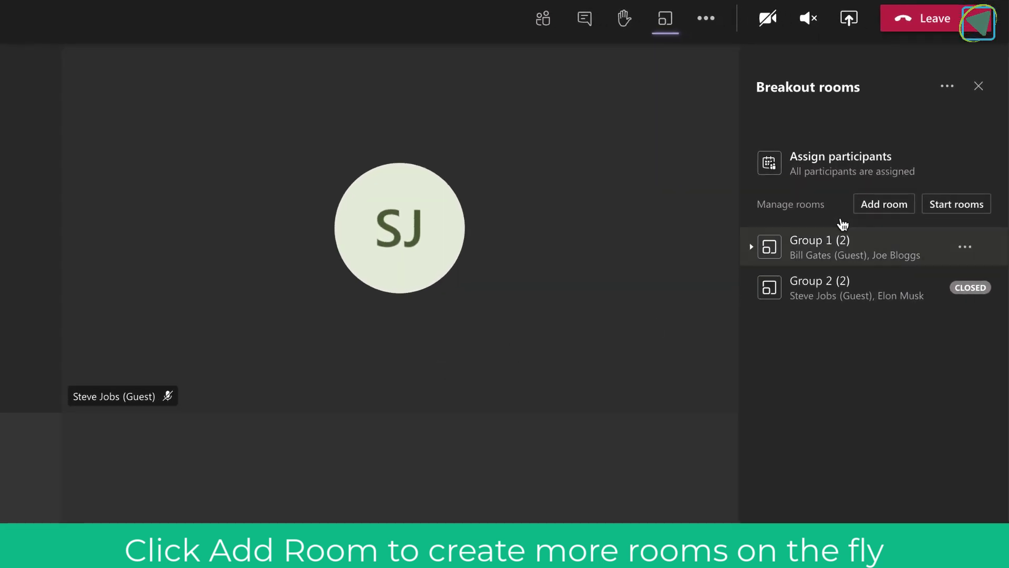
left_click(894, 203)
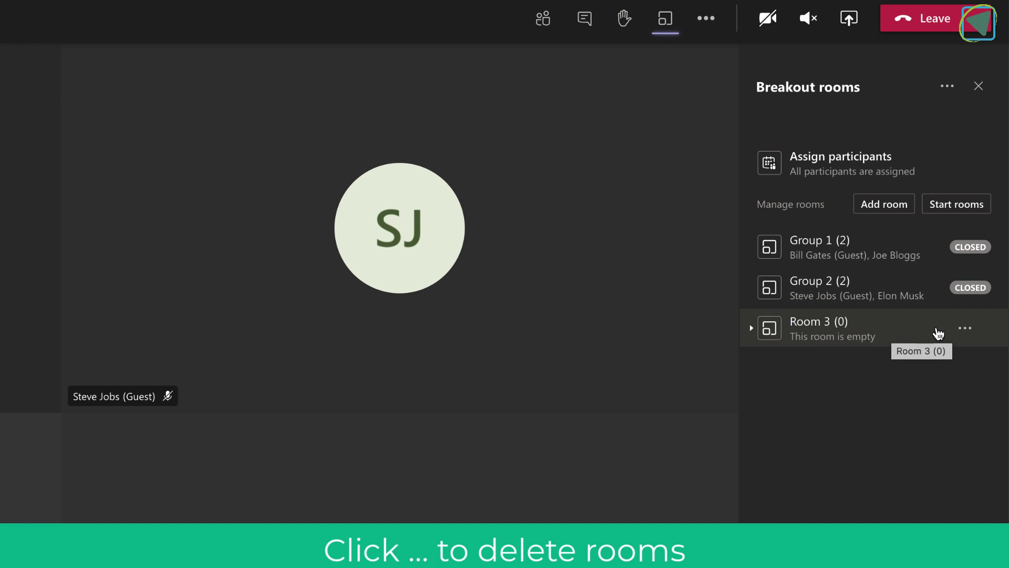
left_click(966, 330)
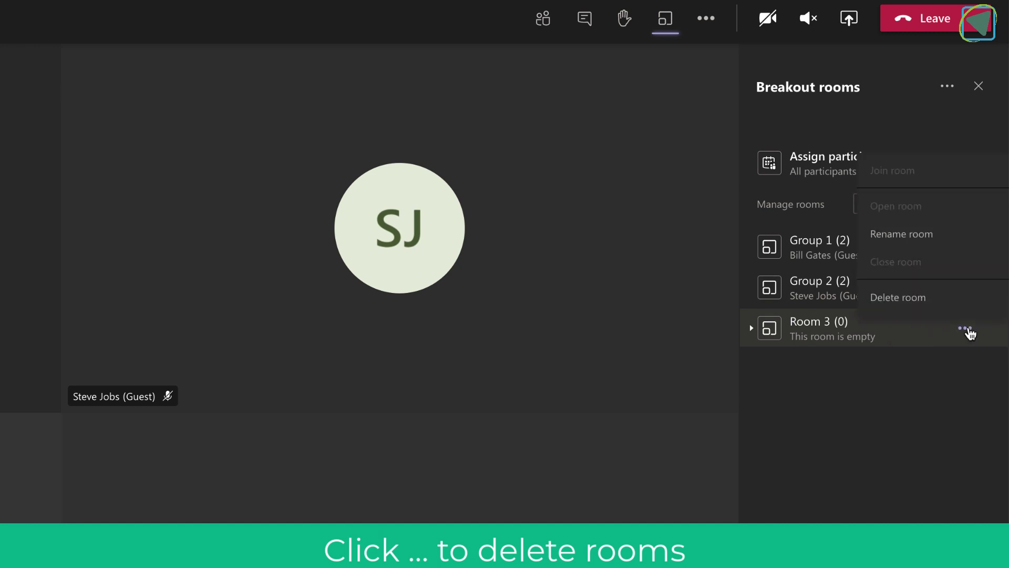
left_click(913, 300)
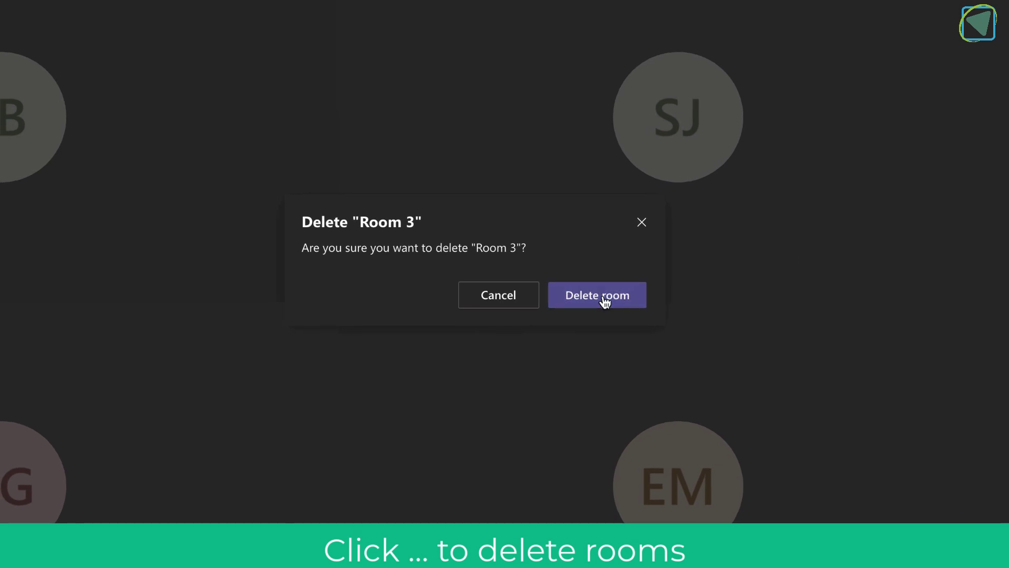
left_click(603, 296)
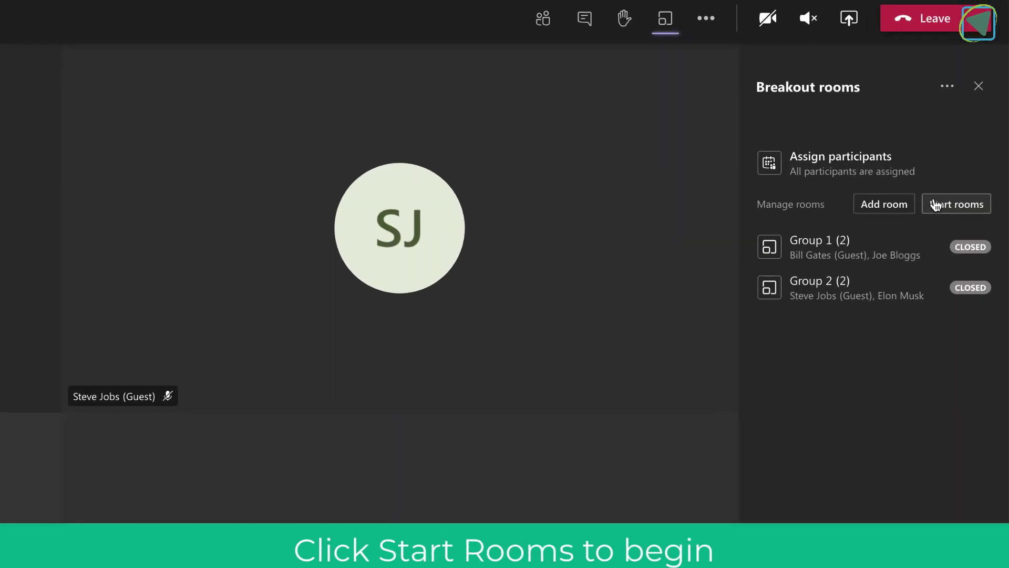
Step: Start both breakout rooms and show the list of people in the call
left_click(935, 205)
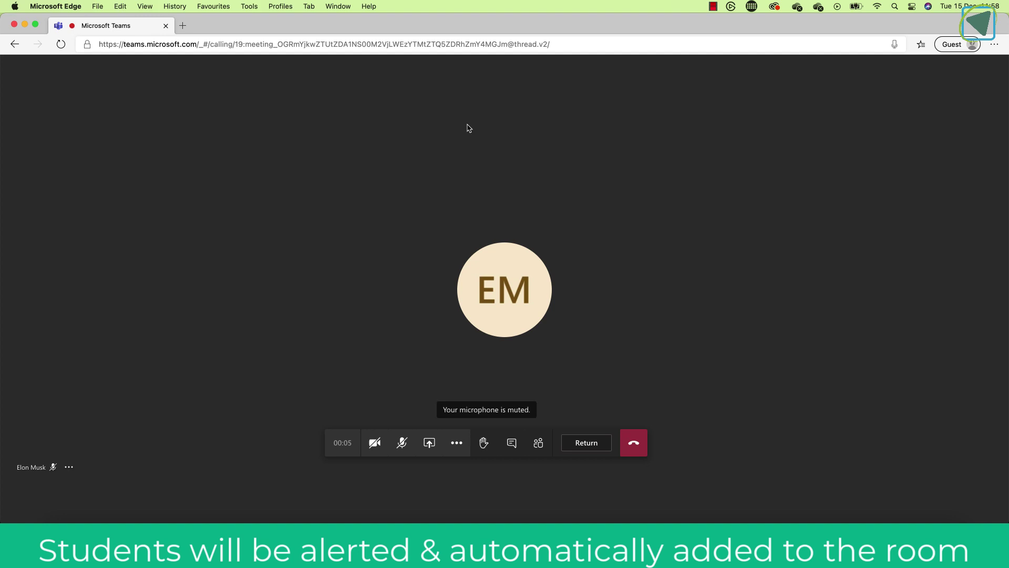
left_click(539, 445)
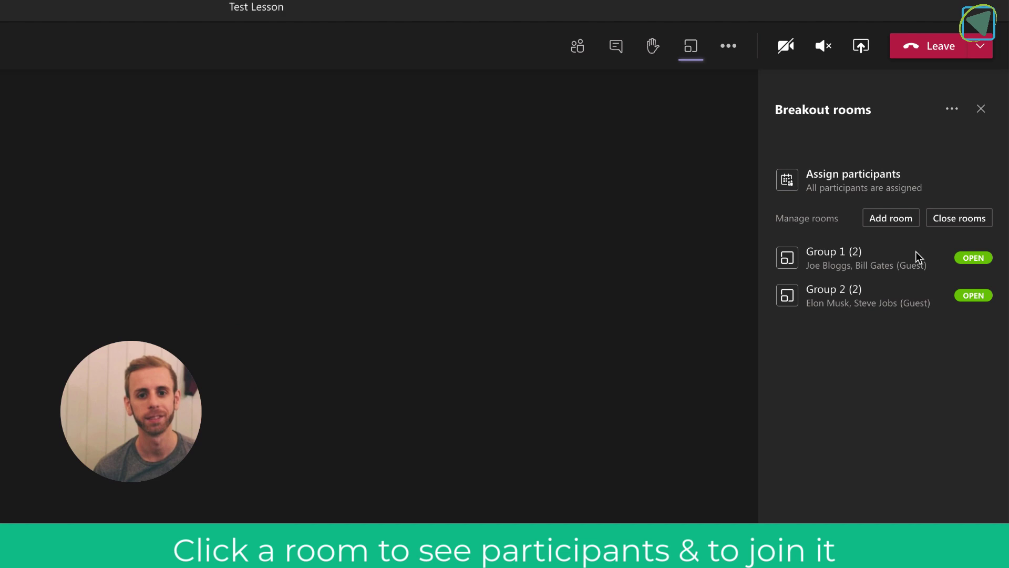
Step: Check who is in Group 1 and Group 2, then join Group 1 as organiser
left_click(915, 256)
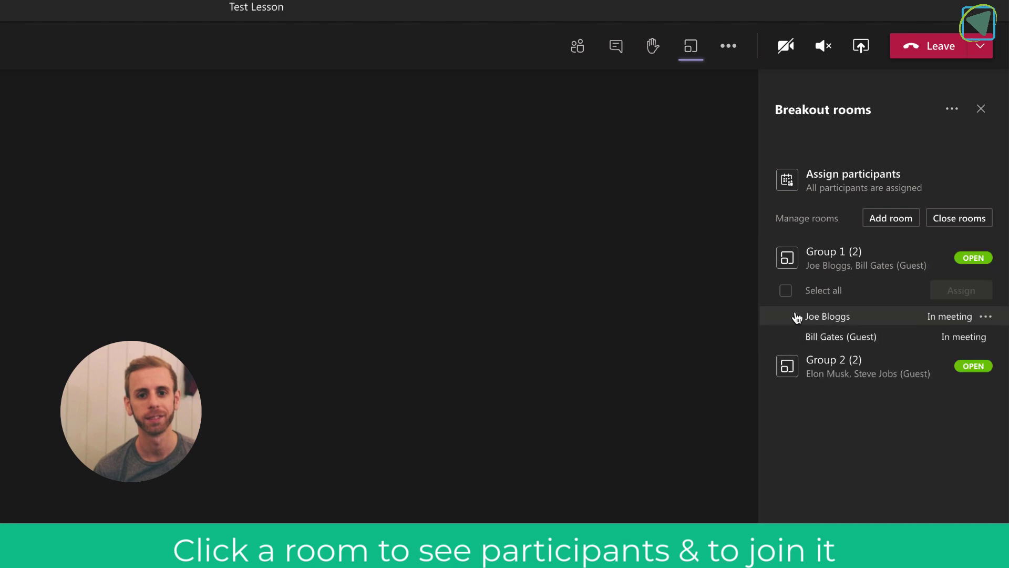
left_click(986, 317)
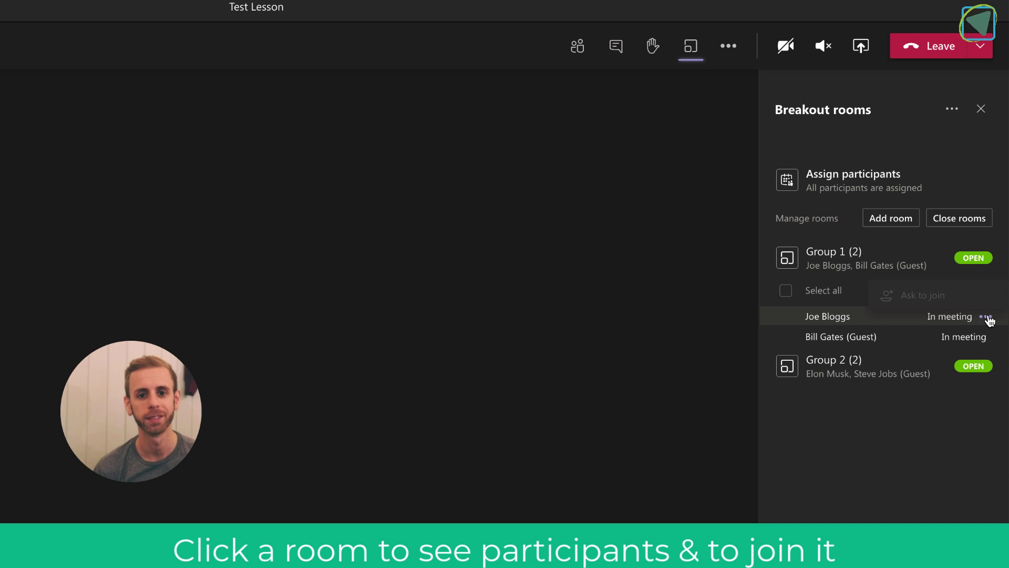
left_click(986, 317)
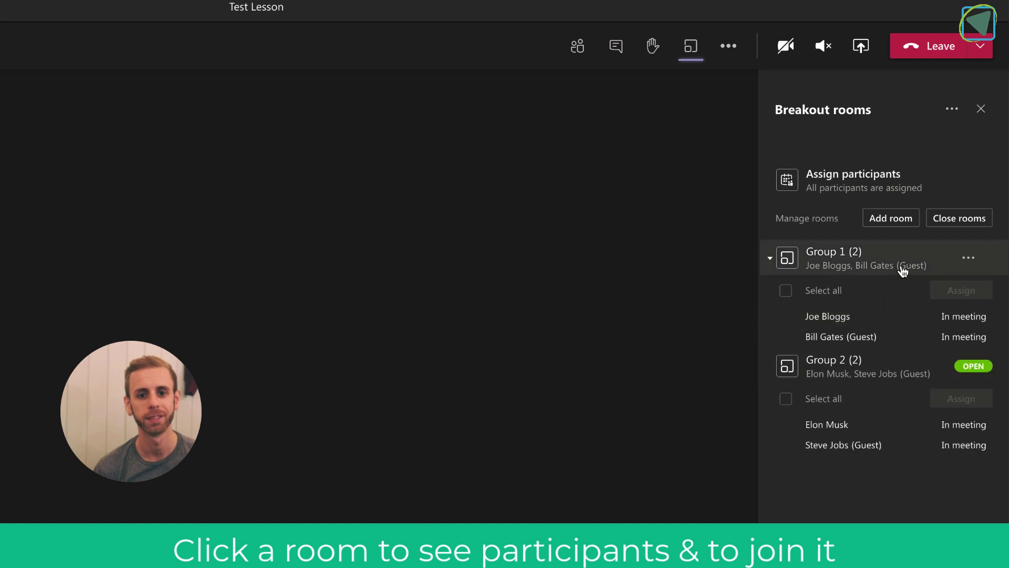
left_click(968, 259)
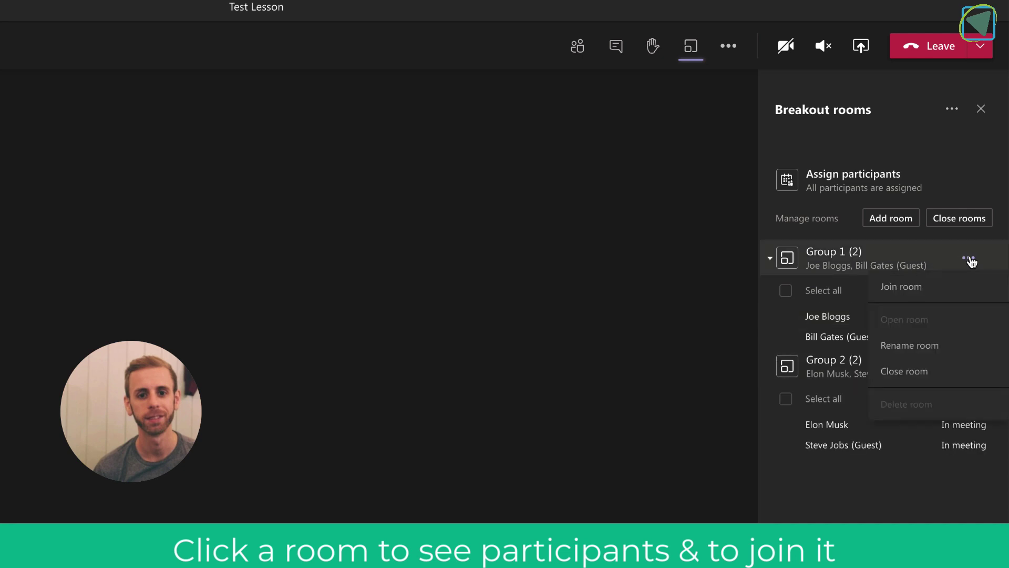
left_click(901, 289)
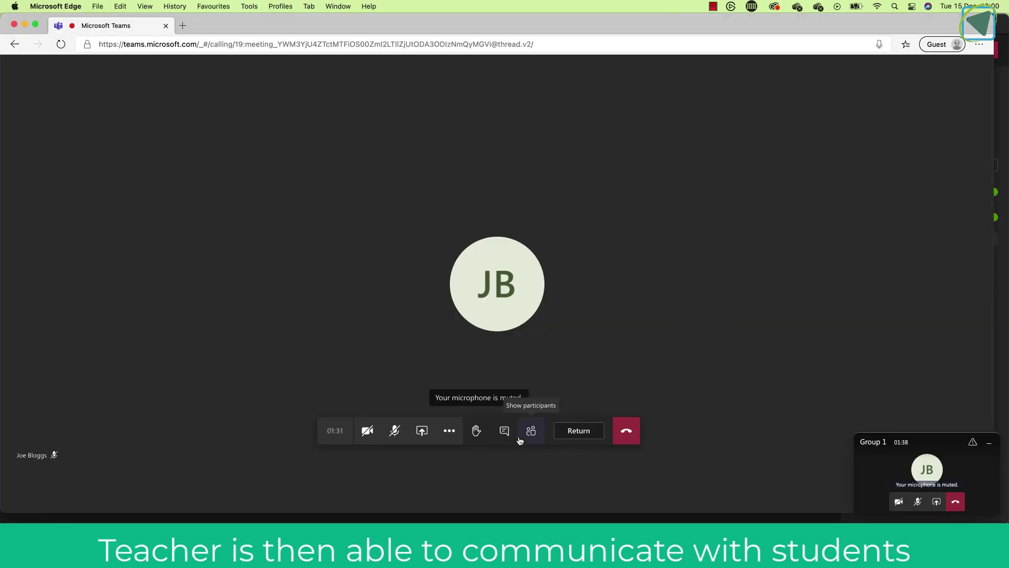
Step: Show the Group 1 room's meeting chat, then raise and lower a hand
left_click(529, 433)
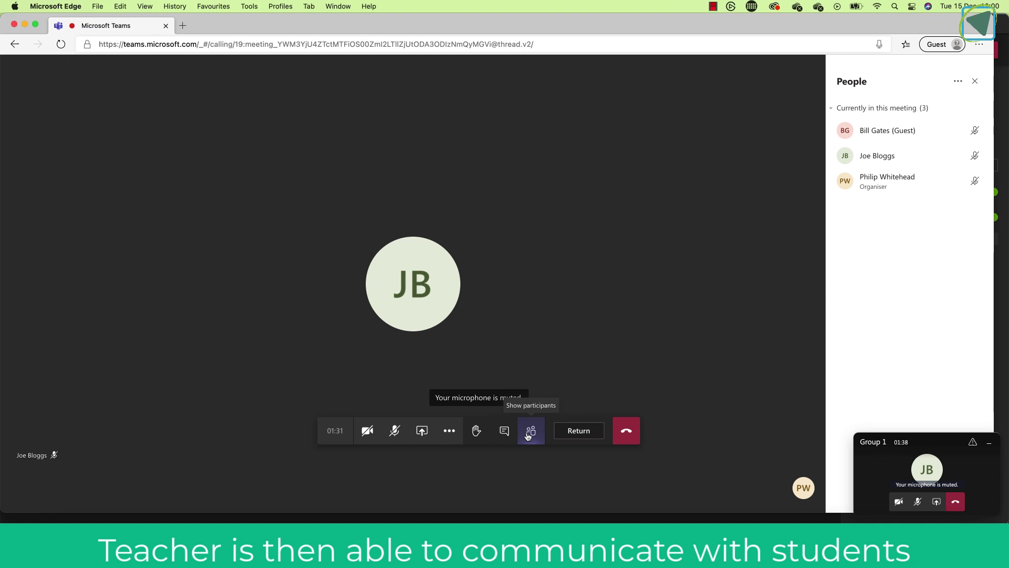
mouse_move(896, 194)
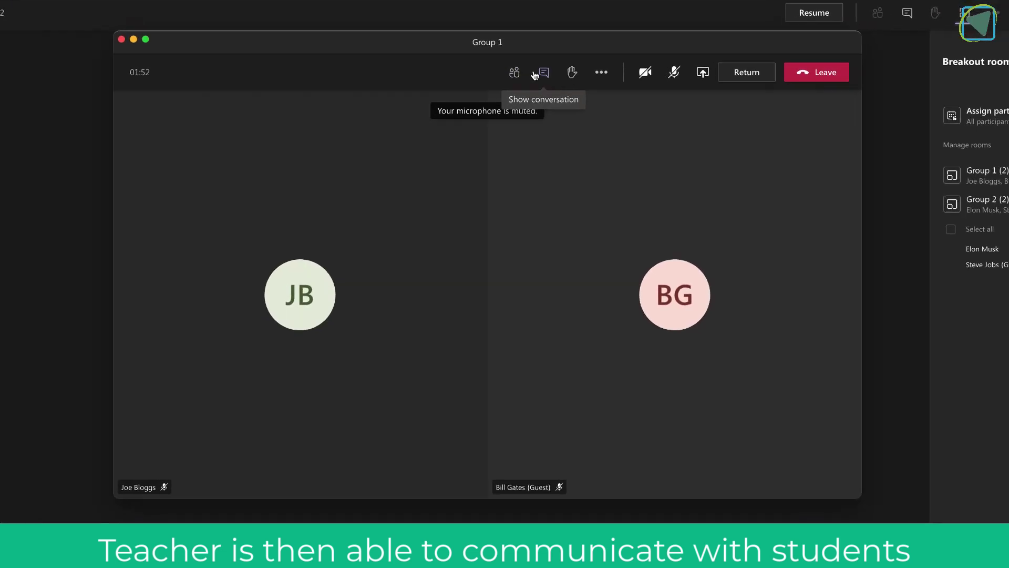
left_click(574, 50)
left_click(605, 50)
left_click(605, 50)
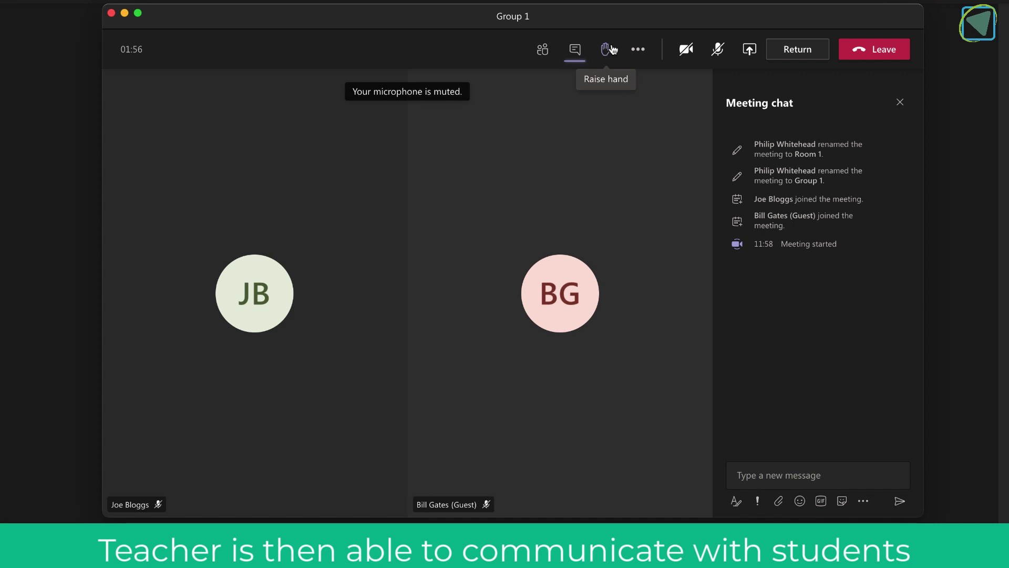
left_click(637, 49)
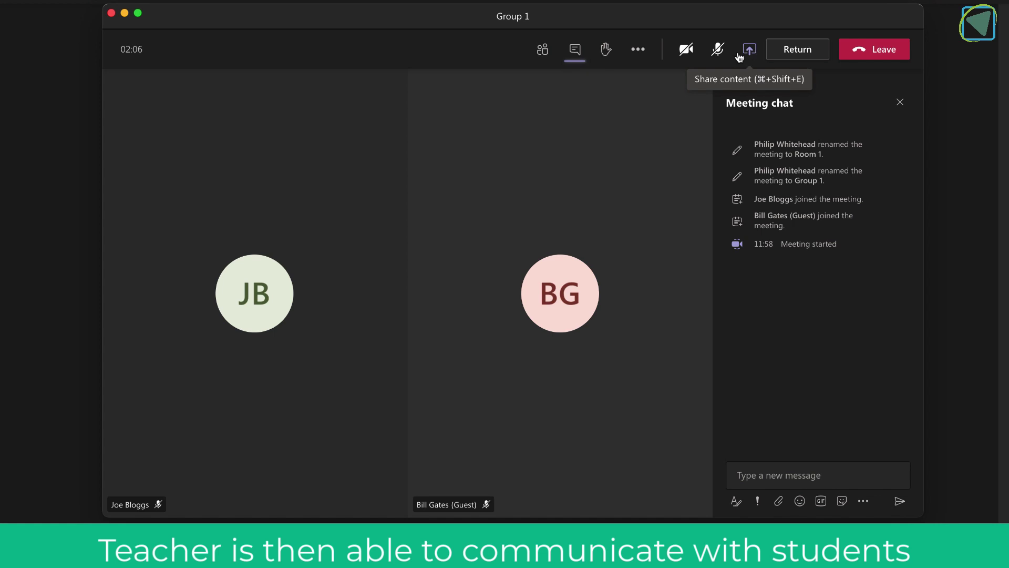
Step: Return to the main meeting, drop into Group 2, then leave it again
left_click(787, 52)
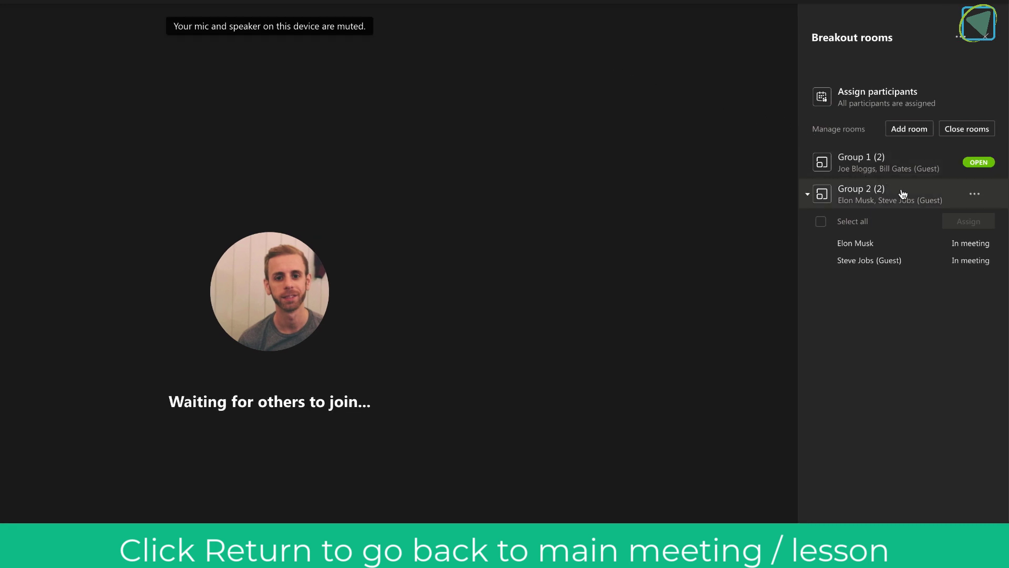
left_click(976, 195)
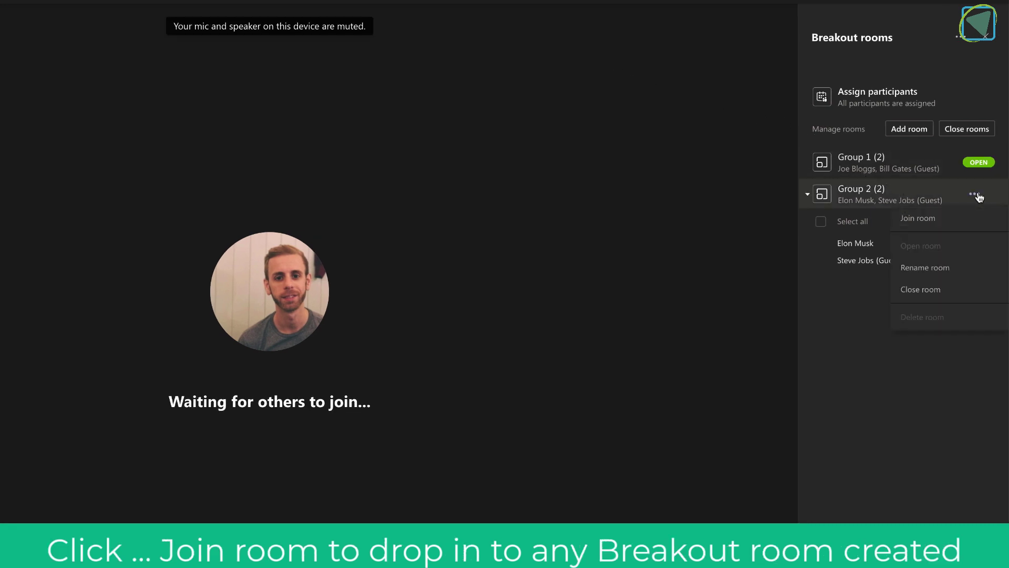
left_click(954, 220)
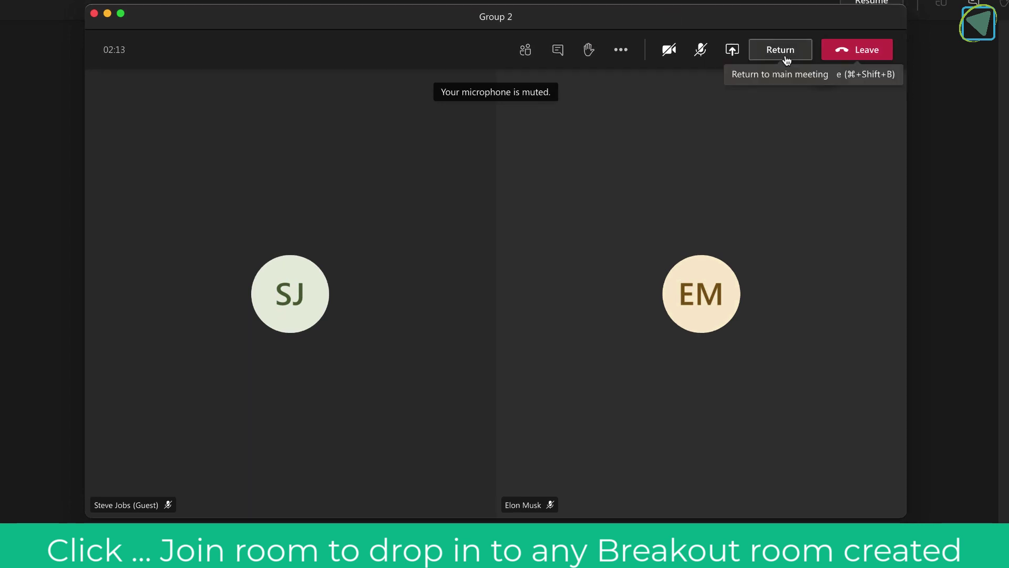
left_click(773, 50)
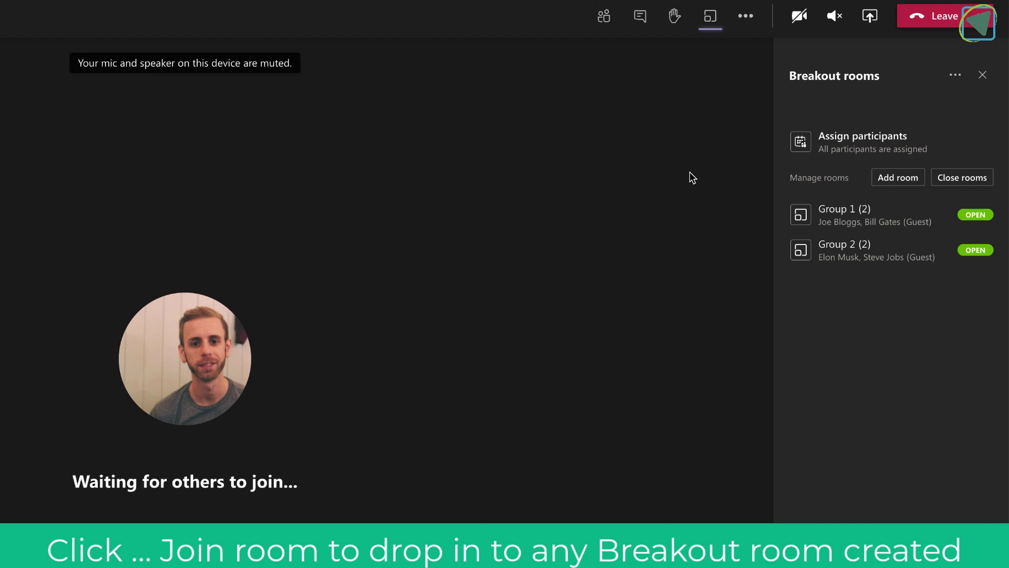
Step: Send the announcement 'Please finish discussions' to all breakout rooms
left_click(956, 76)
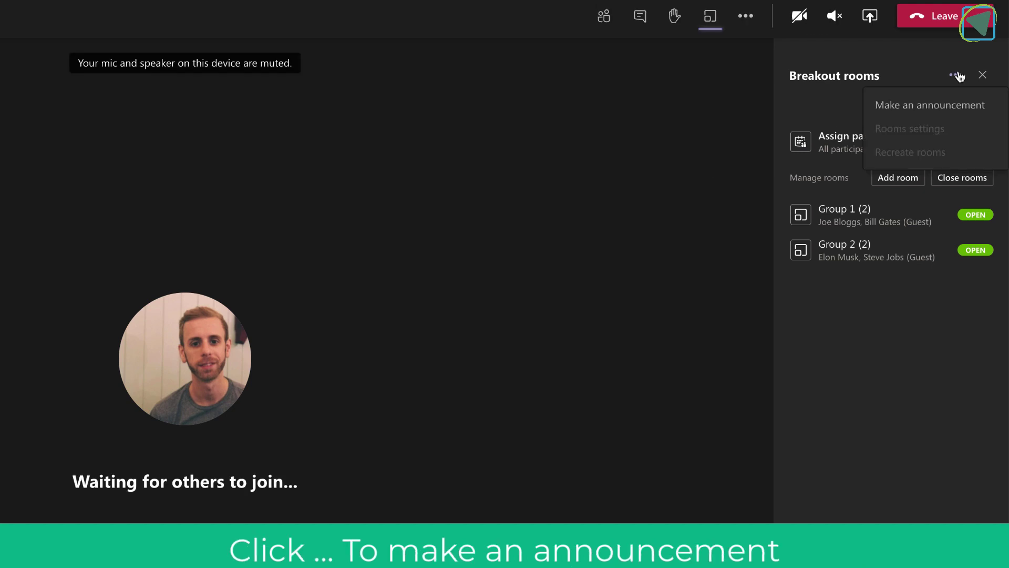
left_click(956, 105)
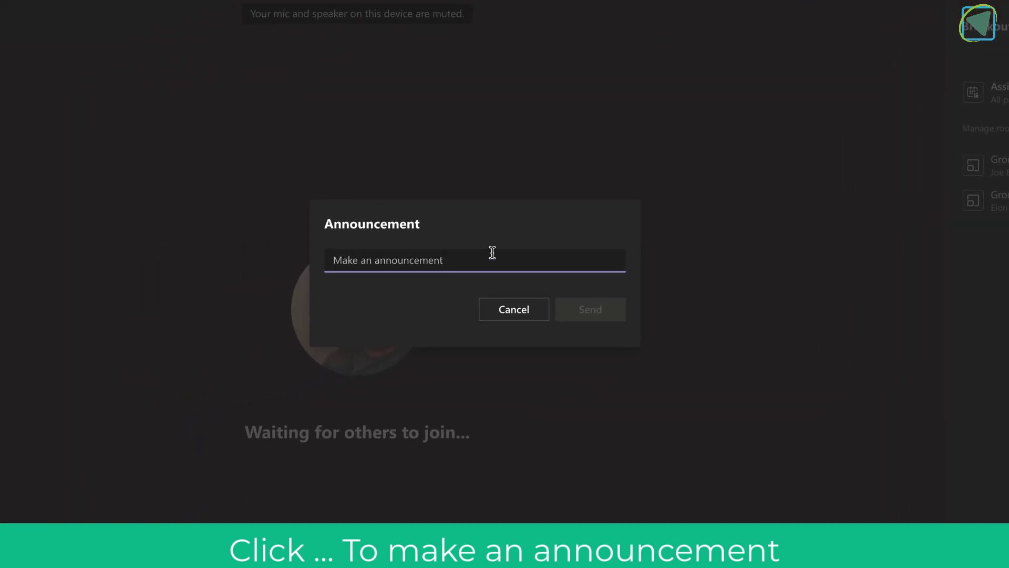
type("Please finish di")
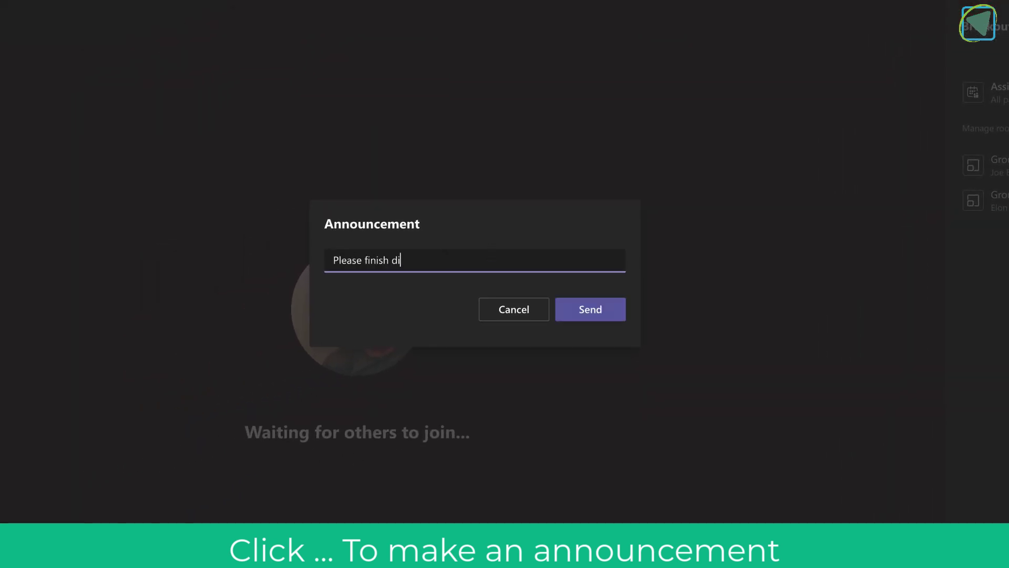
type("scussions")
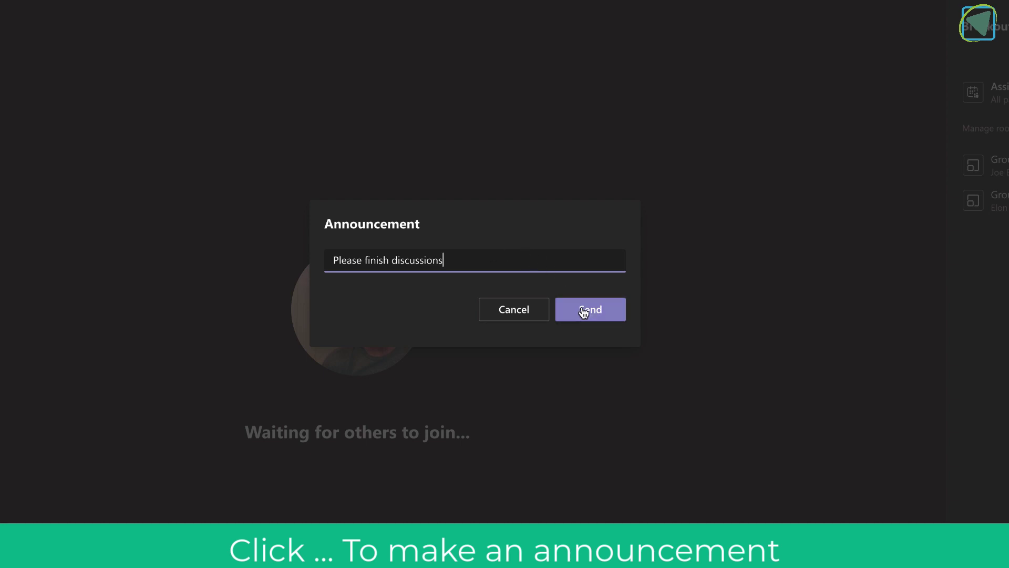
left_click(599, 316)
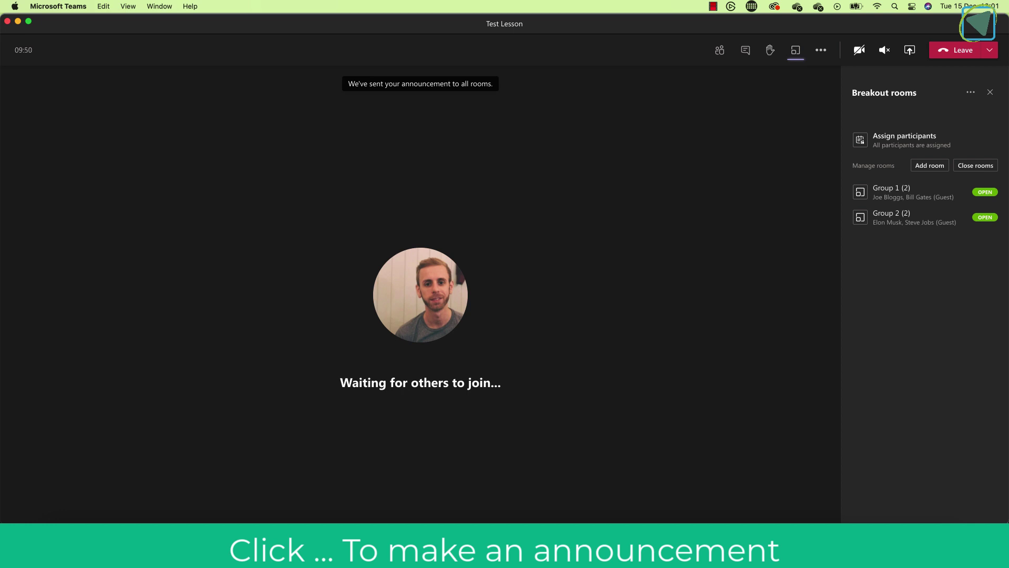
Step: Check that the announcement appears in the participant's meeting chat view
key("super+Tab")
left_click(506, 431)
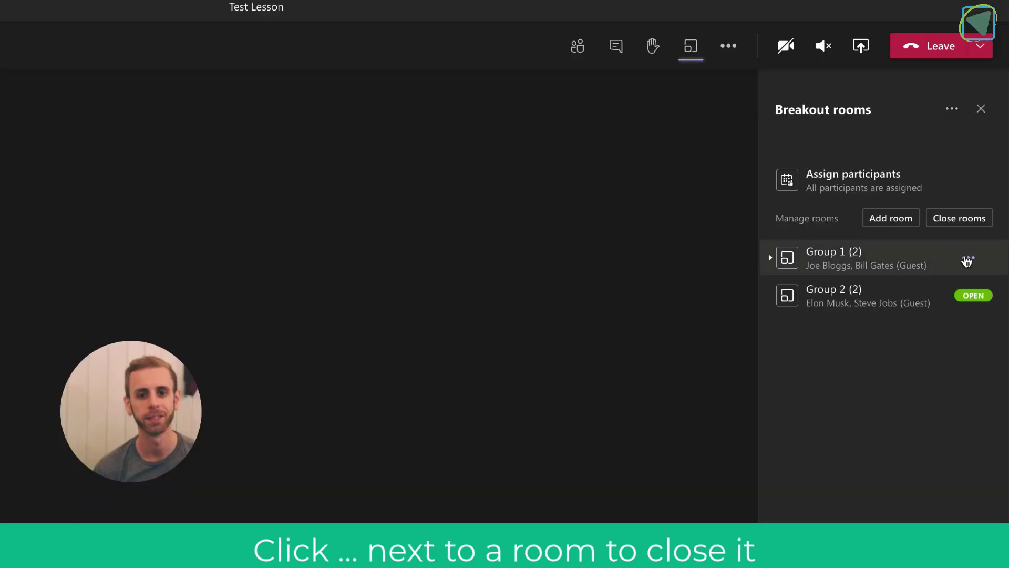
left_click(968, 260)
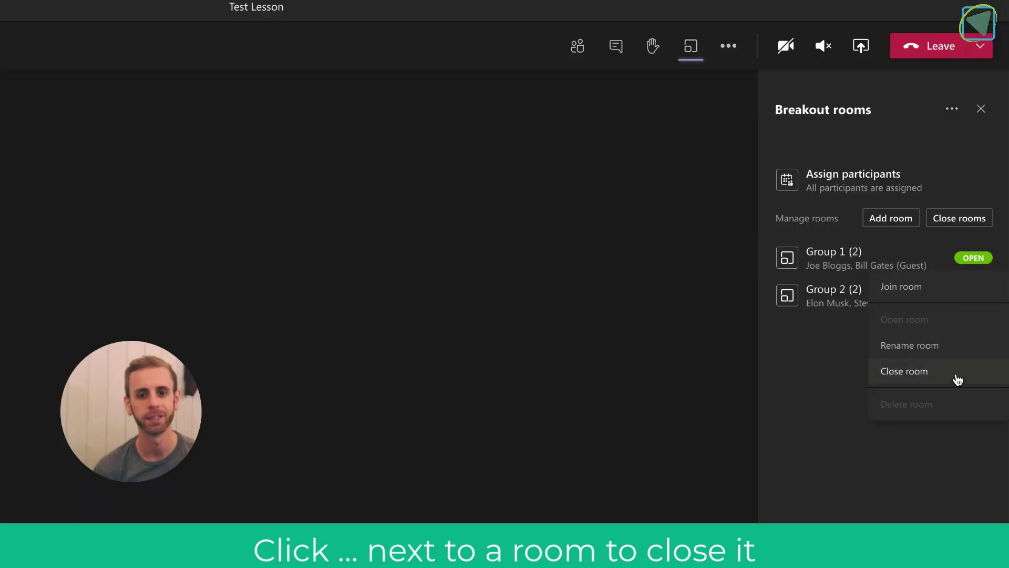
Step: Close Group 1 and then all breakout rooms at once
left_click(930, 365)
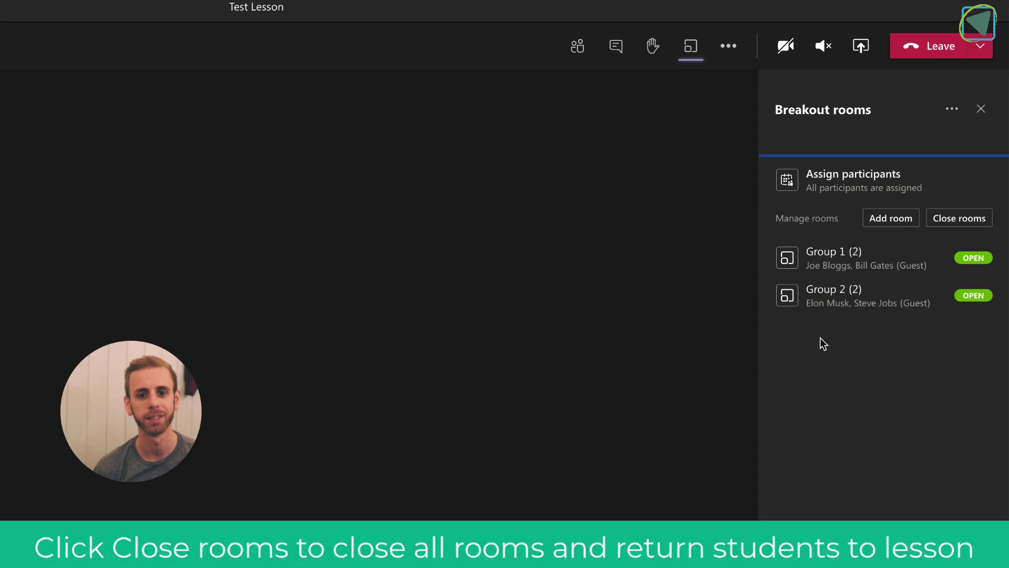
left_click(958, 223)
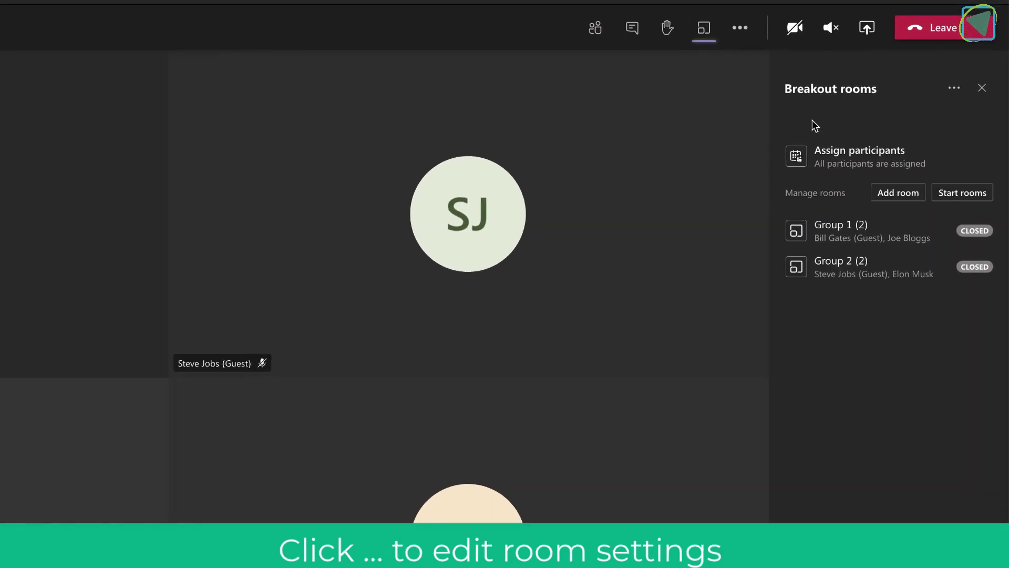
left_click(948, 89)
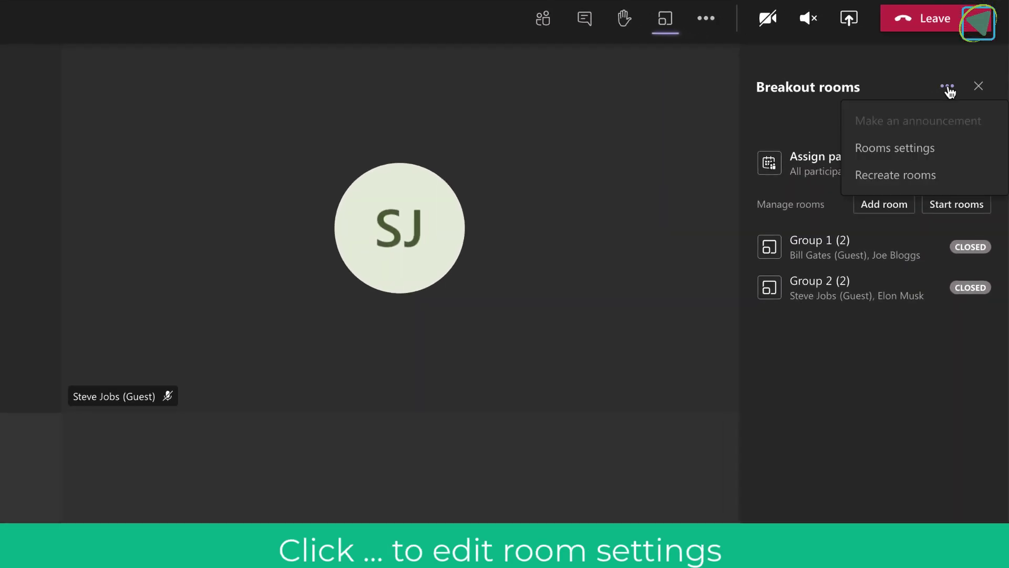
left_click(940, 152)
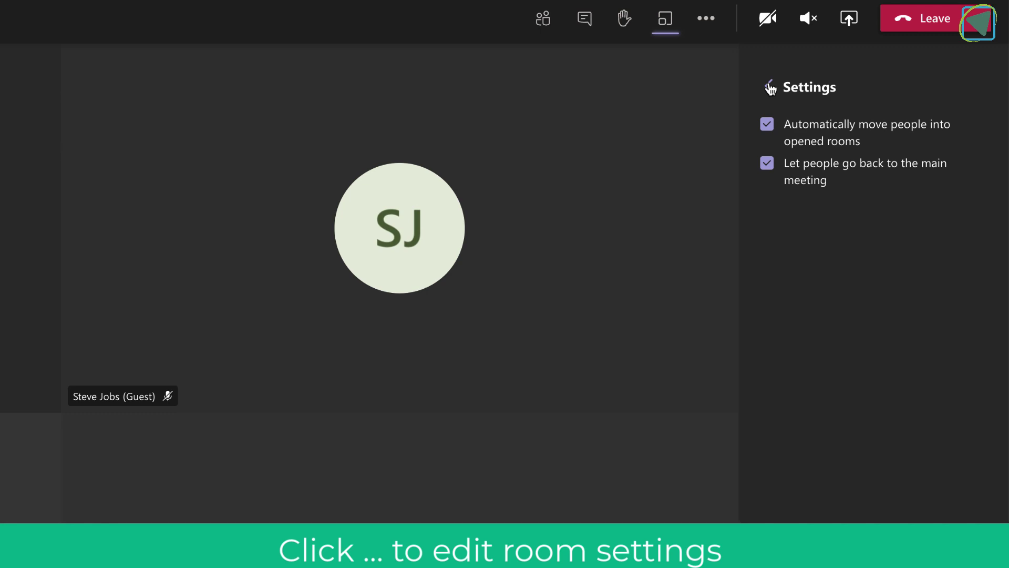
left_click(769, 87)
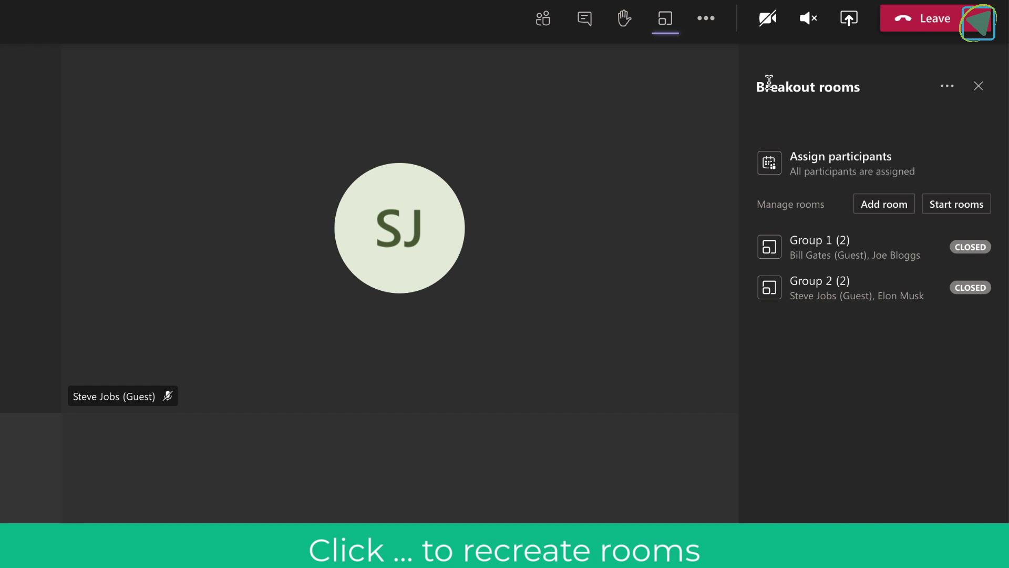
Step: Recreate the breakout rooms as 2 new rooms with Manual participant assignment
left_click(946, 90)
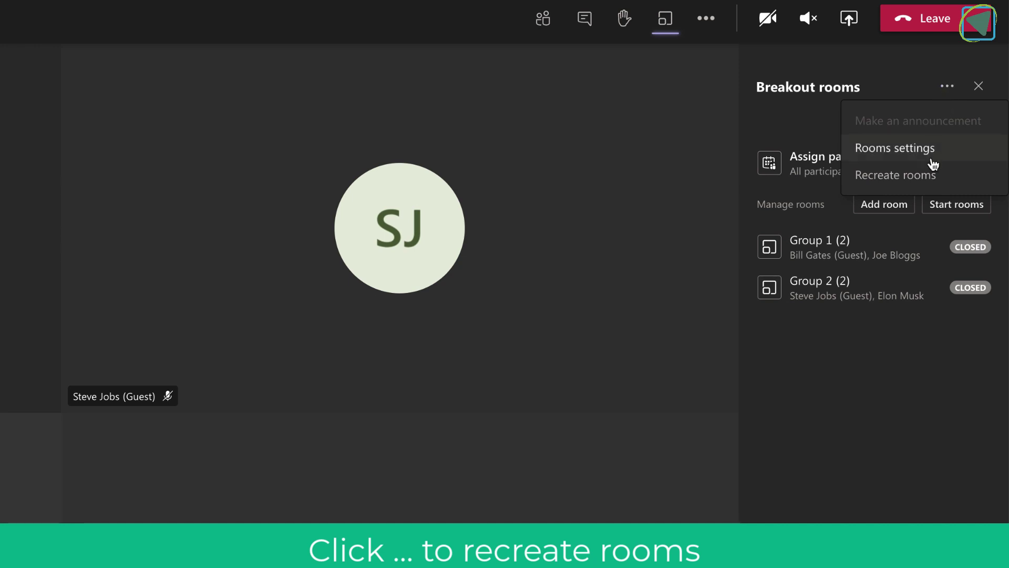
left_click(933, 178)
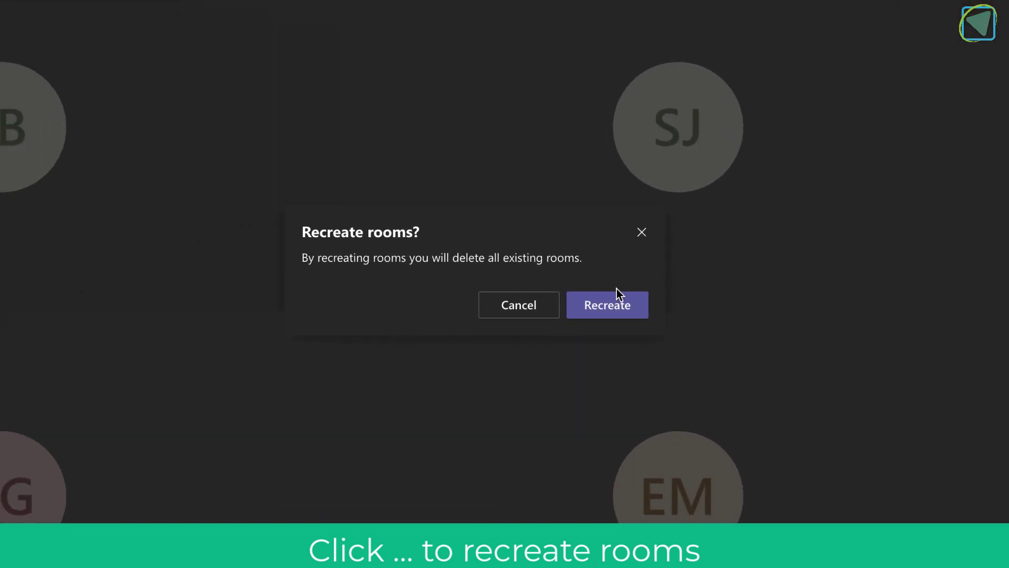
left_click(609, 305)
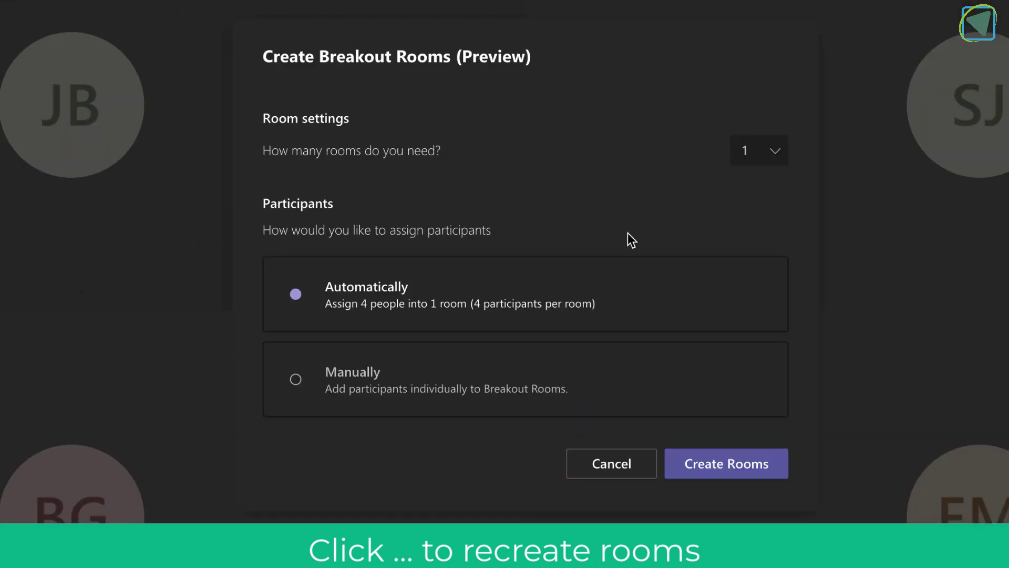
left_click(772, 152)
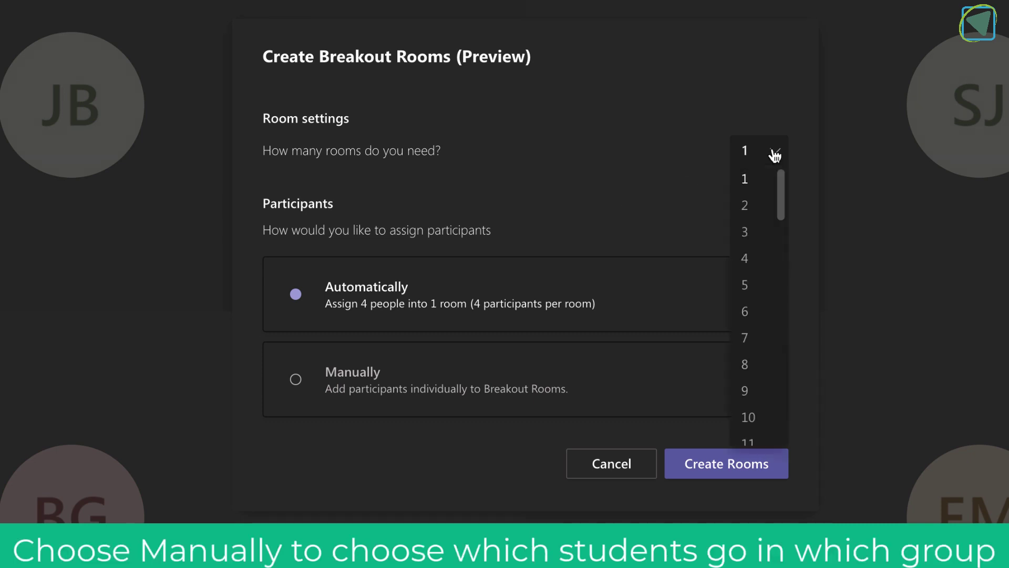
left_click(759, 206)
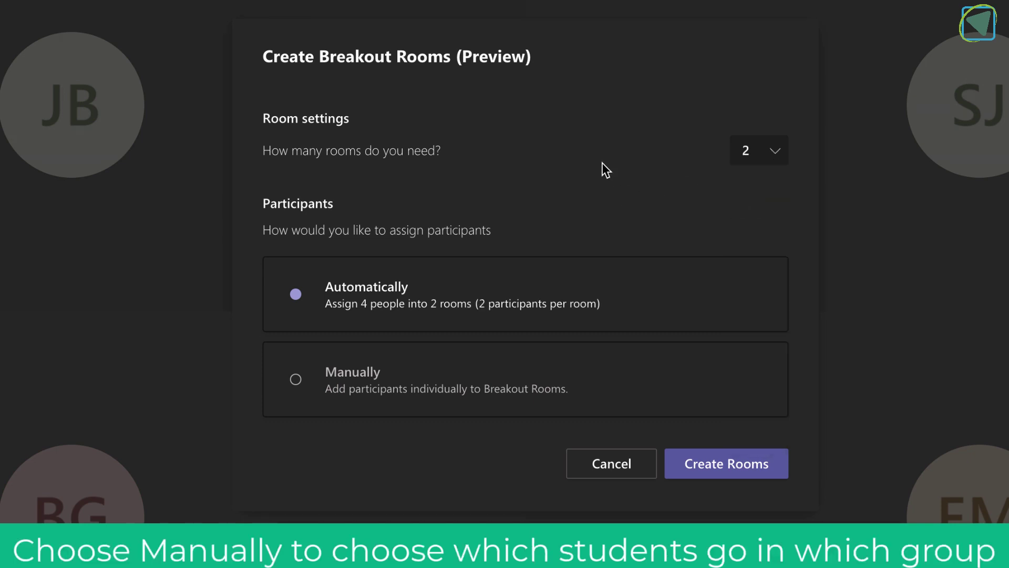
left_click(358, 371)
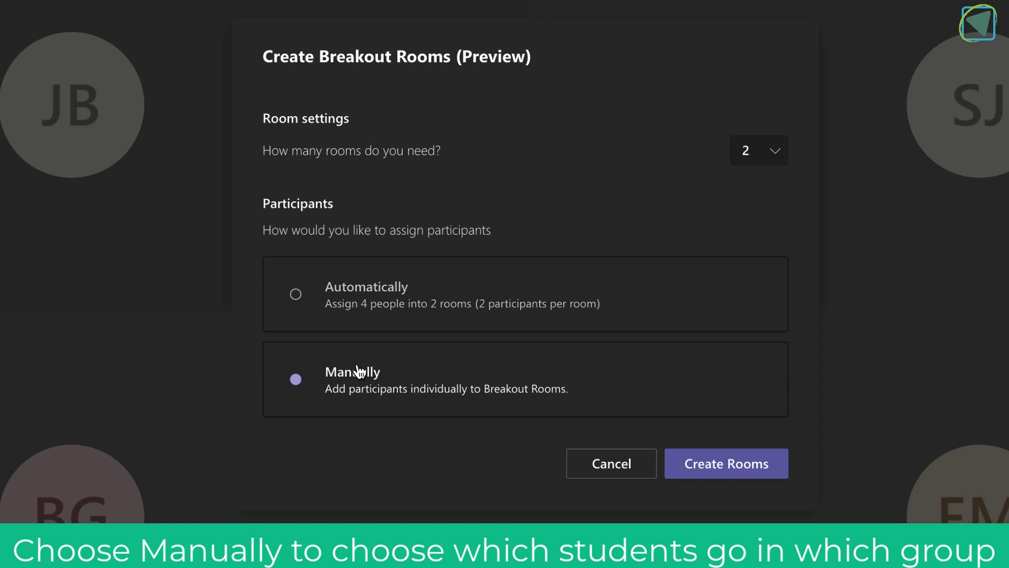
left_click(723, 469)
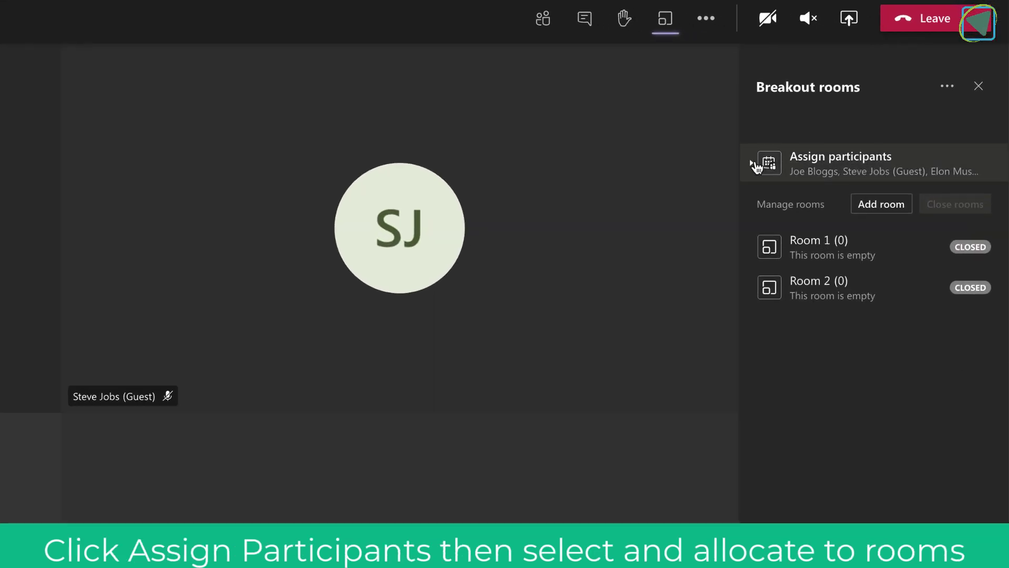
Step: Assign the first and last listed participants to Room 2
left_click(752, 165)
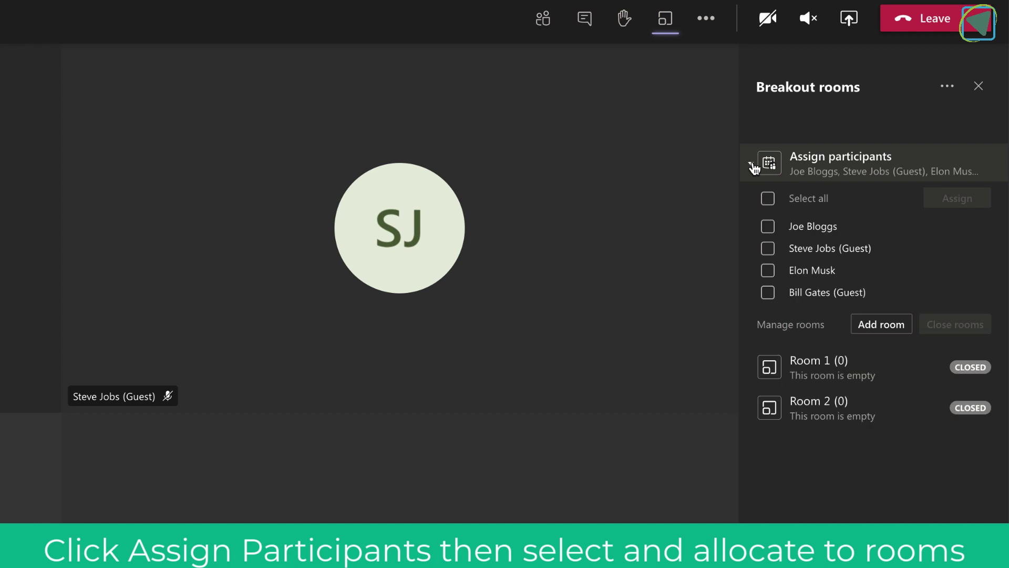
left_click(768, 227)
left_click(768, 292)
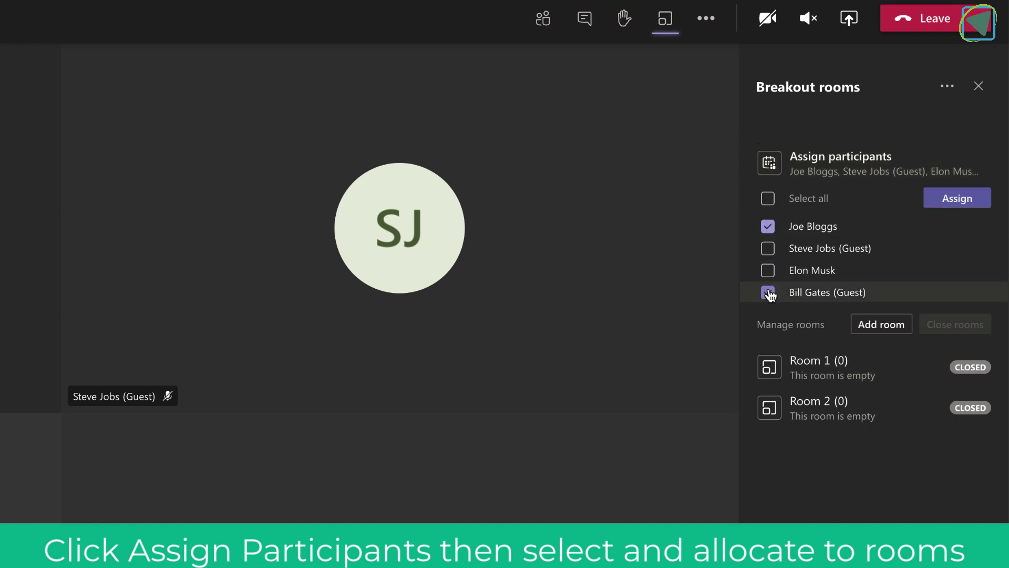
left_click(959, 200)
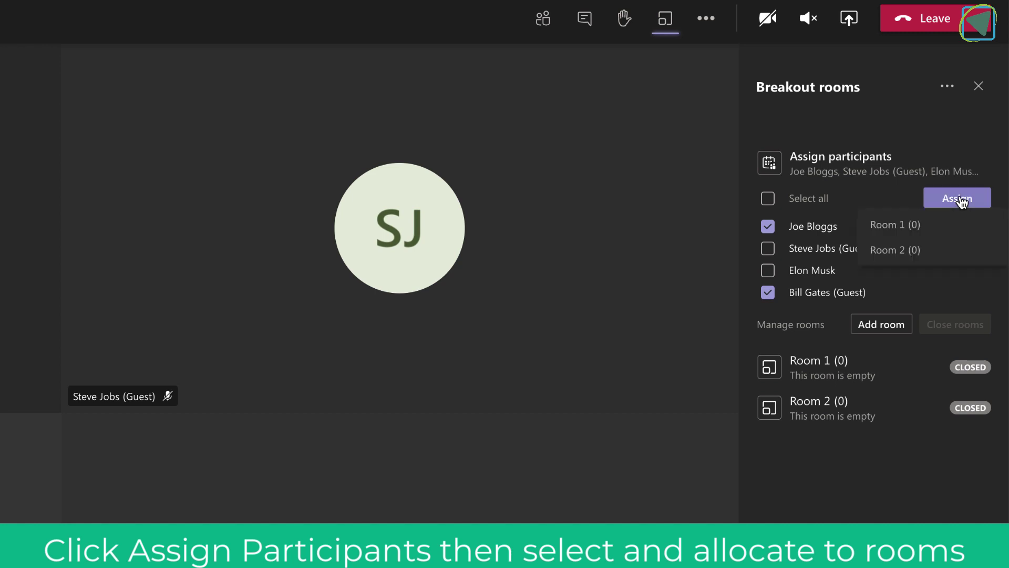
left_click(921, 252)
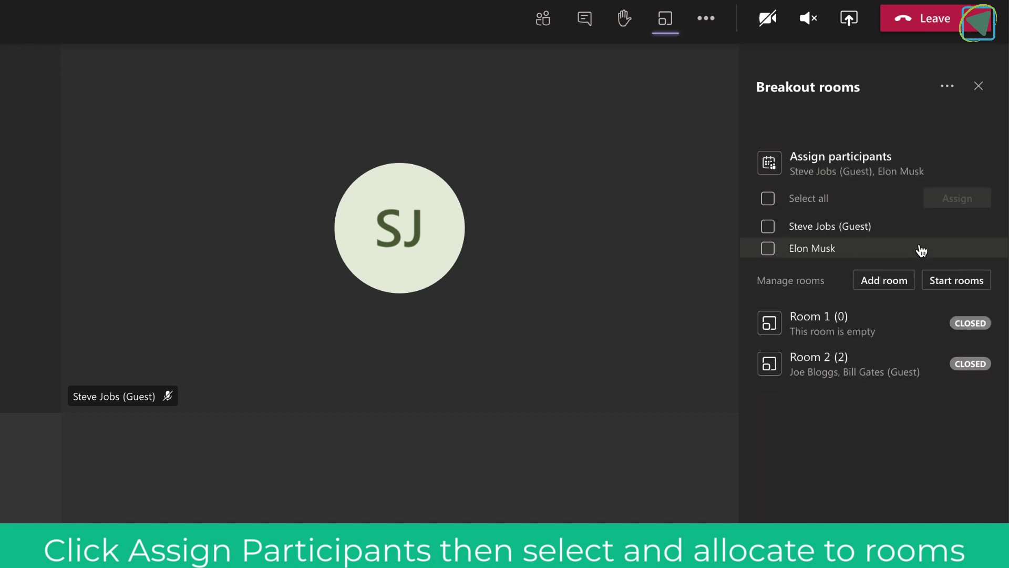
Step: Assign the remaining two participants to Room 1
left_click(767, 227)
left_click(768, 248)
left_click(946, 203)
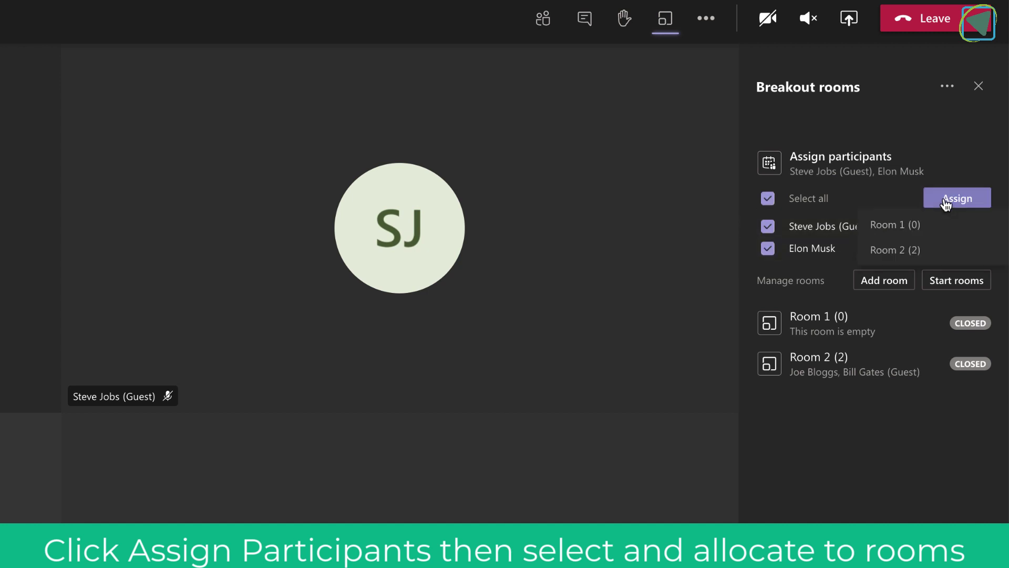
left_click(887, 226)
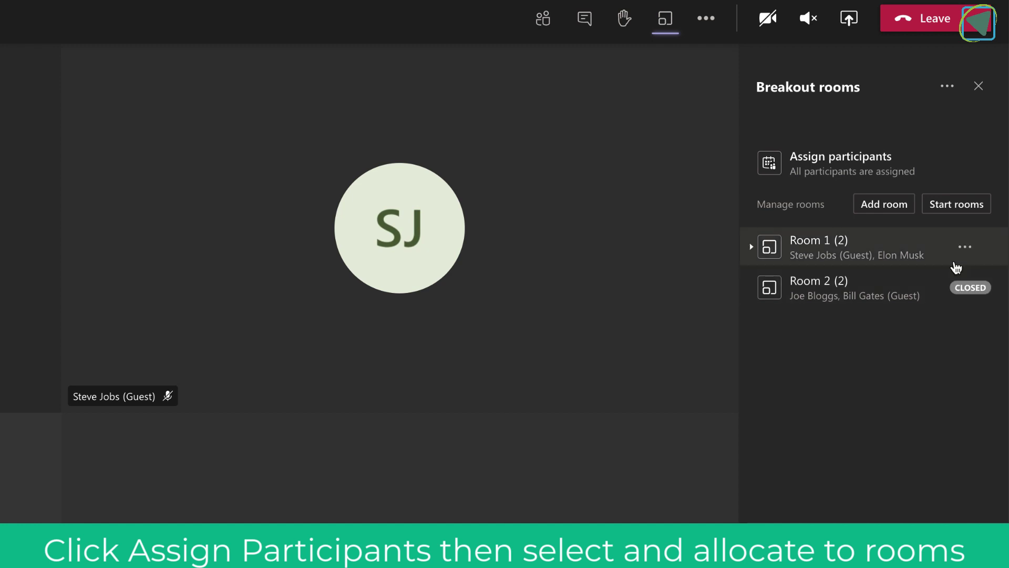
Step: Start both manually filled breakout rooms and confirm the student lands in their breakout call
left_click(970, 209)
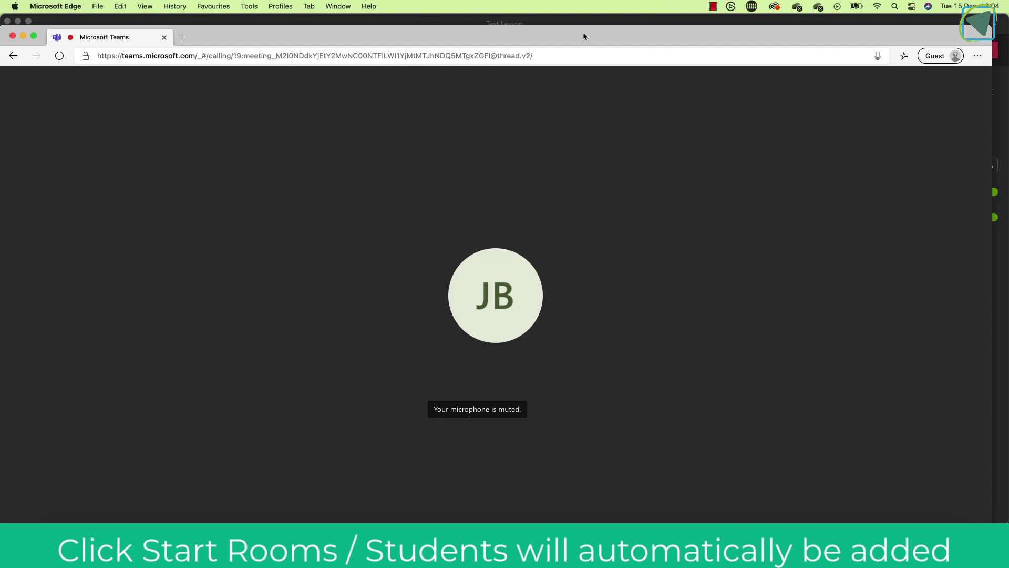
mouse_move(590, 176)
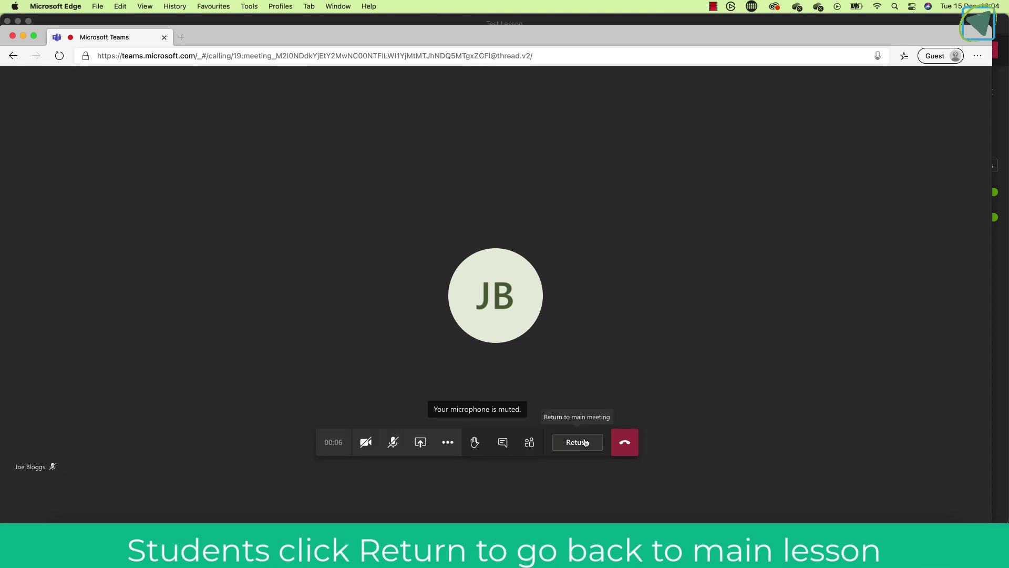